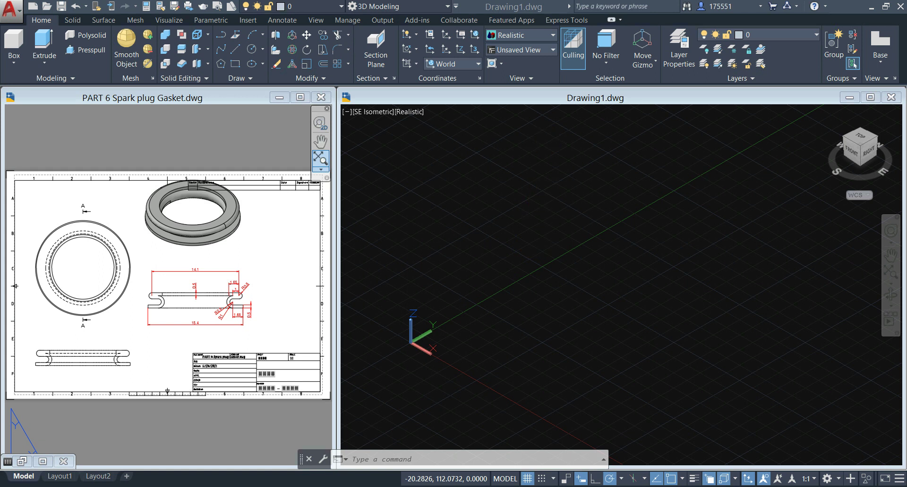
Set the new Drawing1 to the Front preset view.
left_click(553, 49)
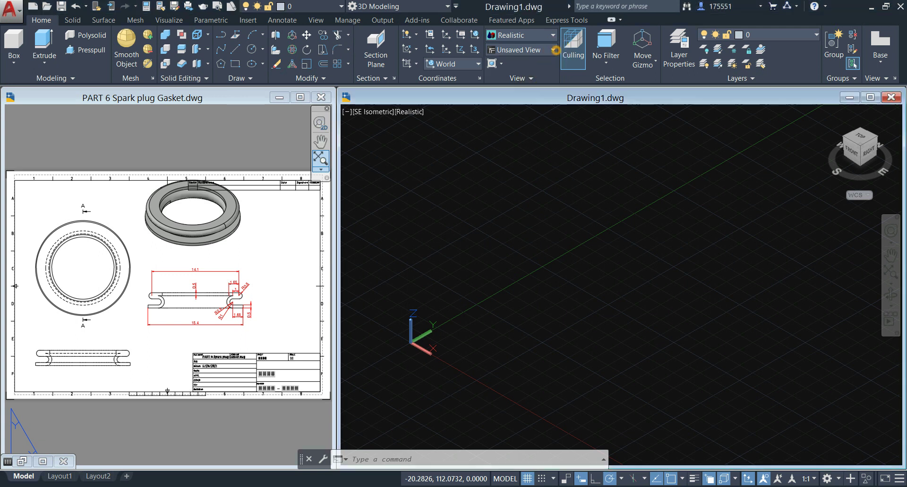
left_click(554, 50)
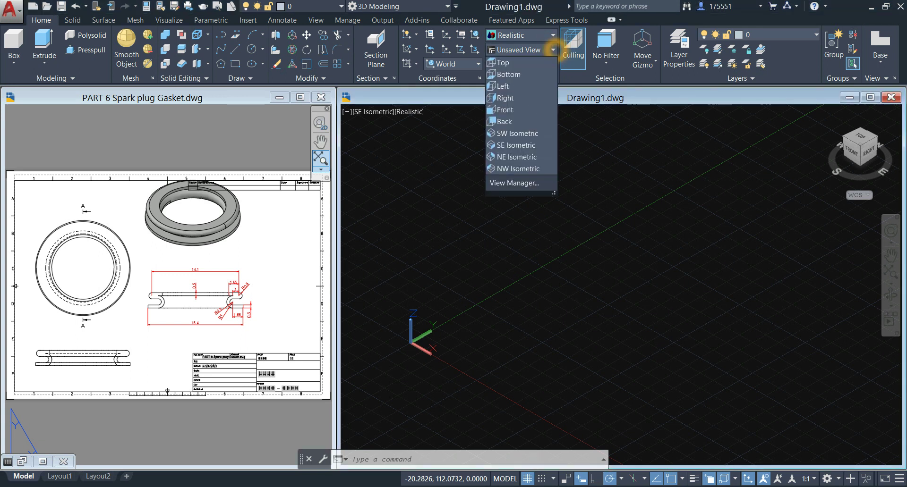
left_click(505, 110)
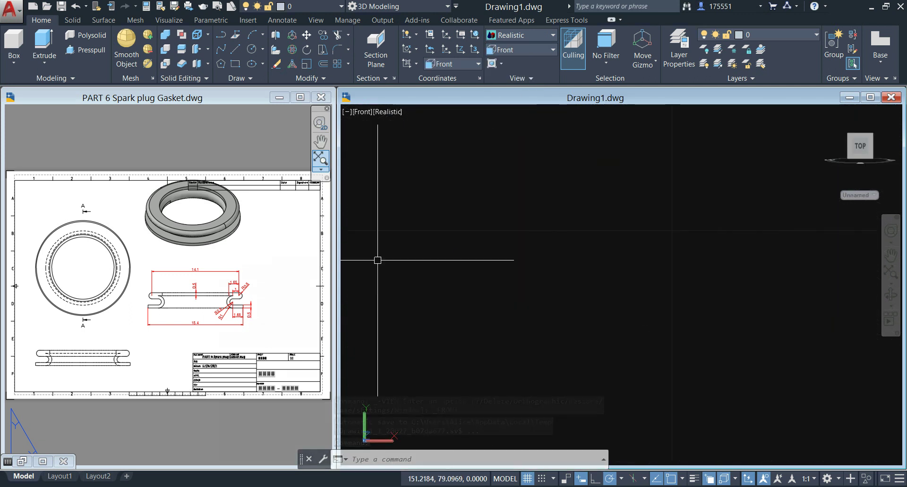
Zoom the reference drawing onto the gasket's dimensioned cross-section.
left_click(295, 325)
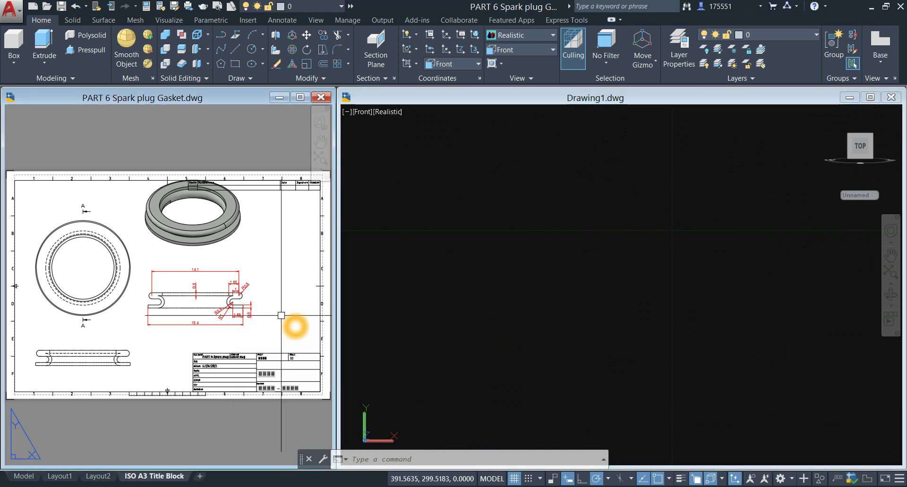
scroll(254, 314, "up", 5)
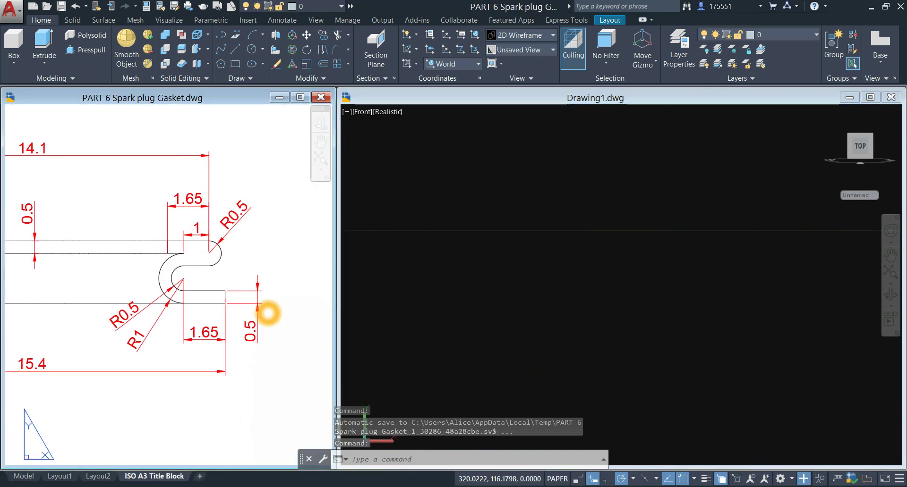
left_click(470, 268)
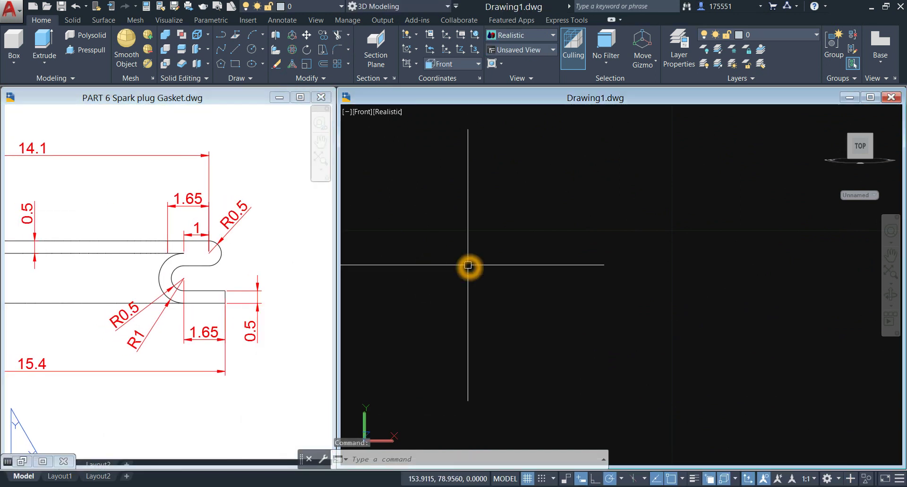
Draw a 1.65-unit horizontal line as the gasket flange's first edge.
type("l")
key("Return")
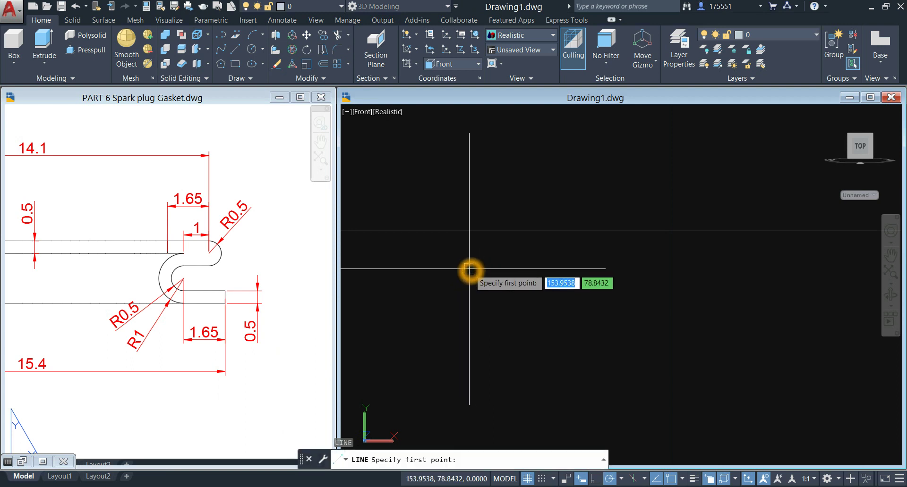
left_click(470, 269)
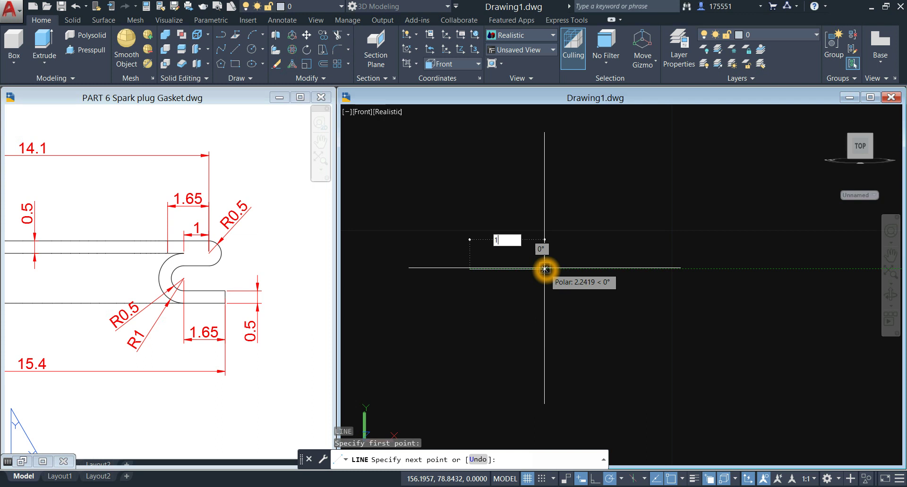
type("1.65")
key("Return")
right_click(543, 227)
left_click(555, 236)
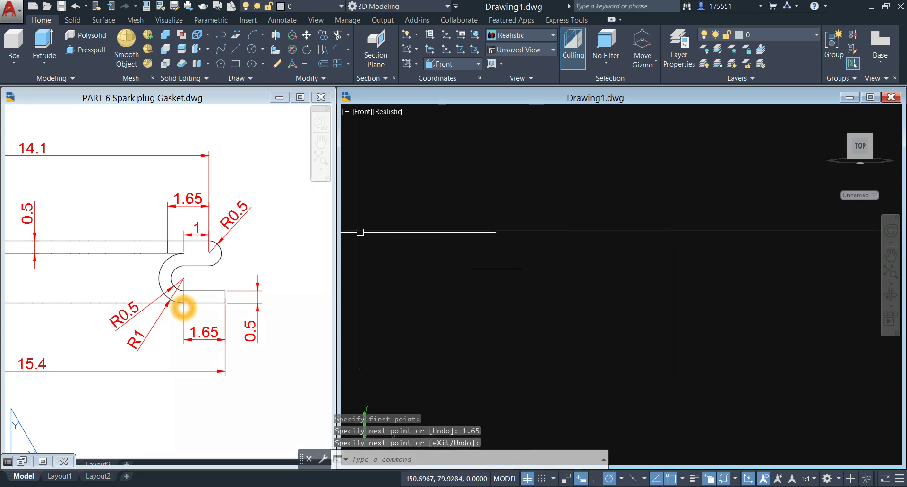
scroll(477, 278, "up", 5)
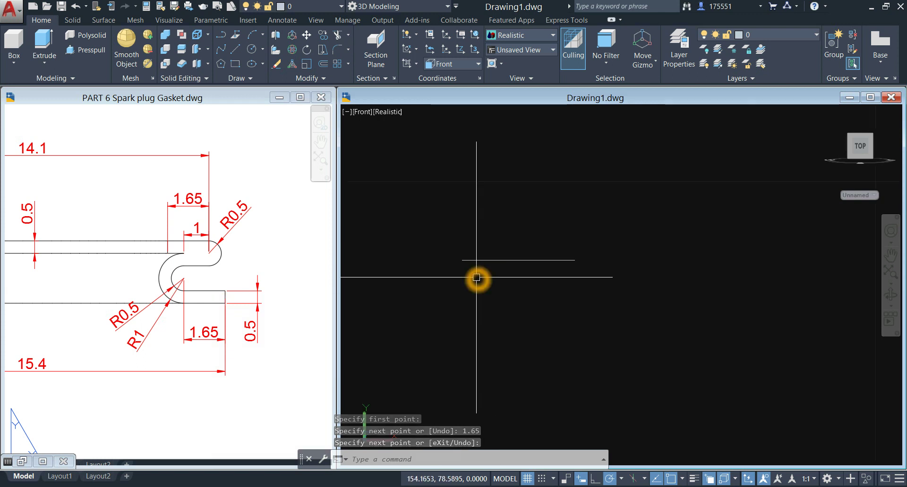
middle_click_drag(476, 278, 474, 320)
left_click(509, 295)
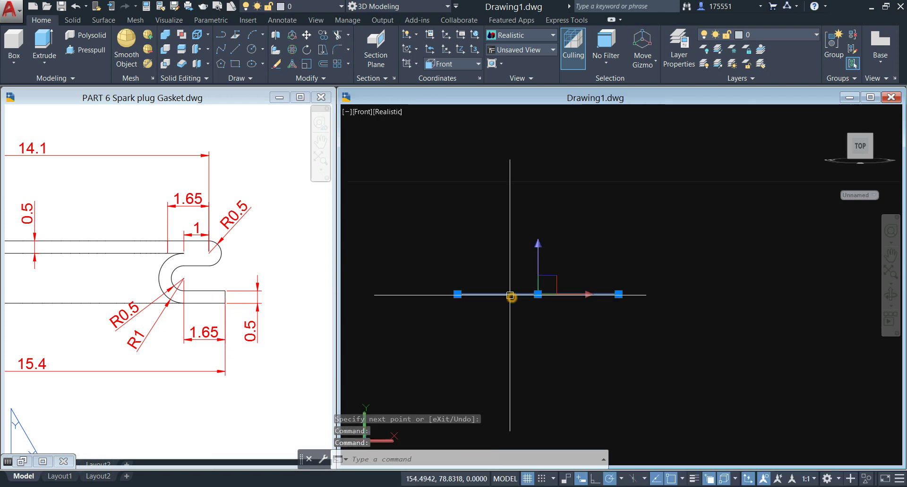
key("Escape")
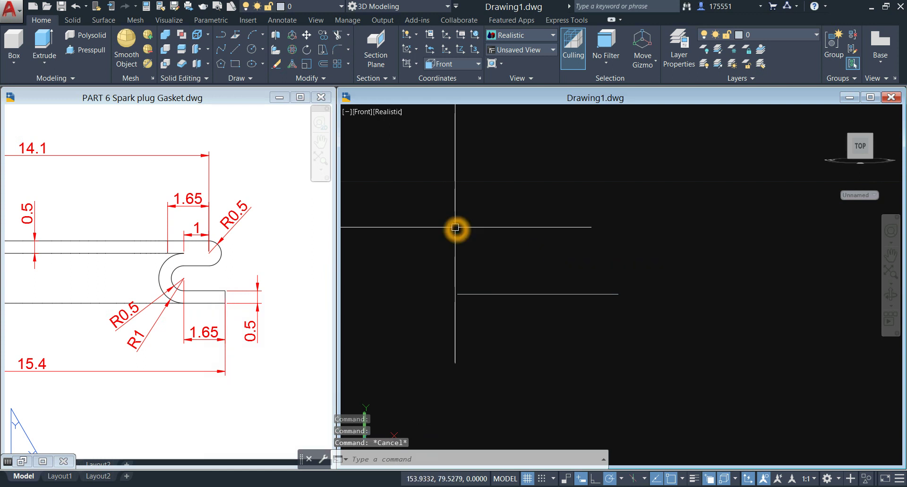
Offset the 1.65 line 0.5 units downward.
type("o")
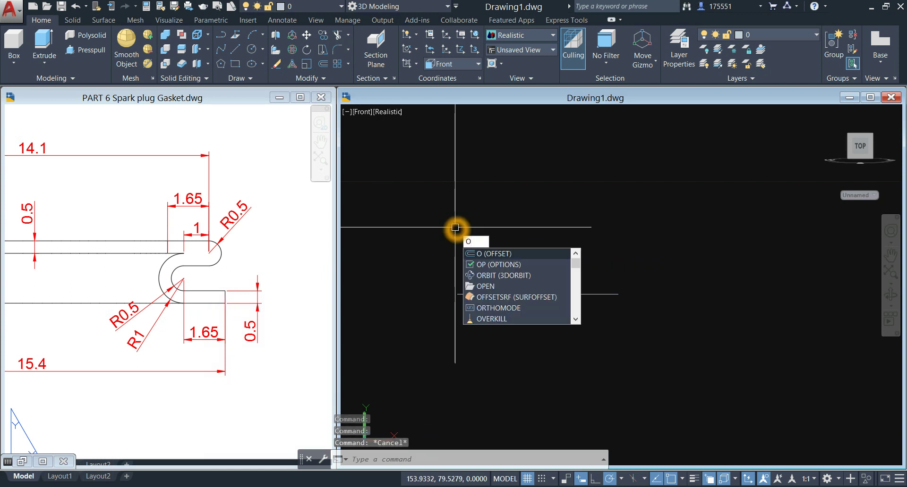
key("Return")
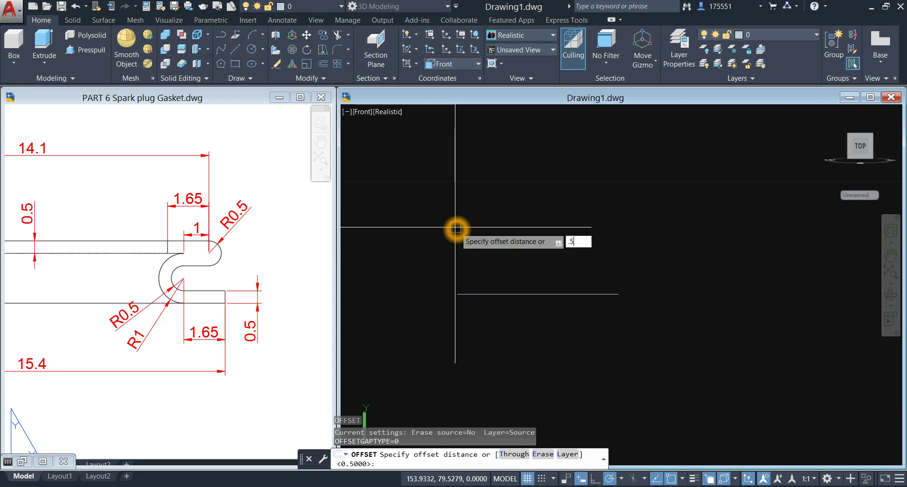
key("Return")
left_click(466, 294)
left_click(520, 273)
right_click(521, 223)
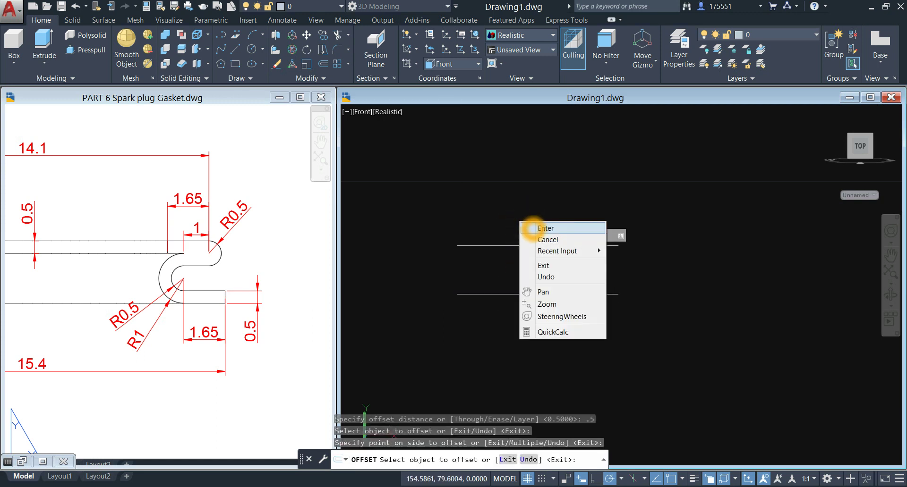
left_click(546, 228)
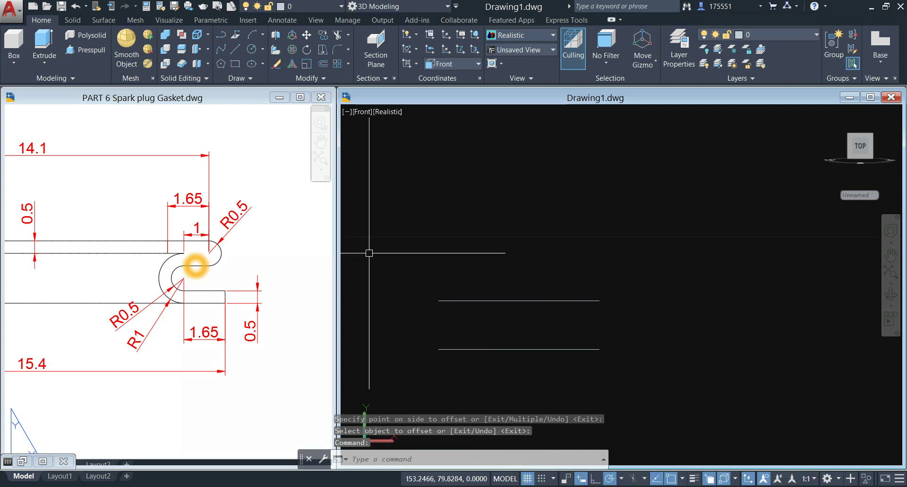
Offset the upper line 1 unit upward.
left_click(487, 211)
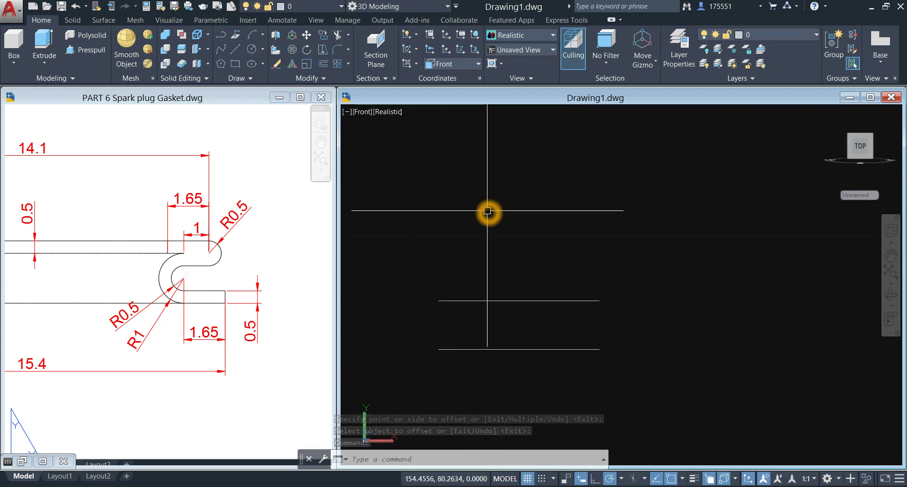
key("Return")
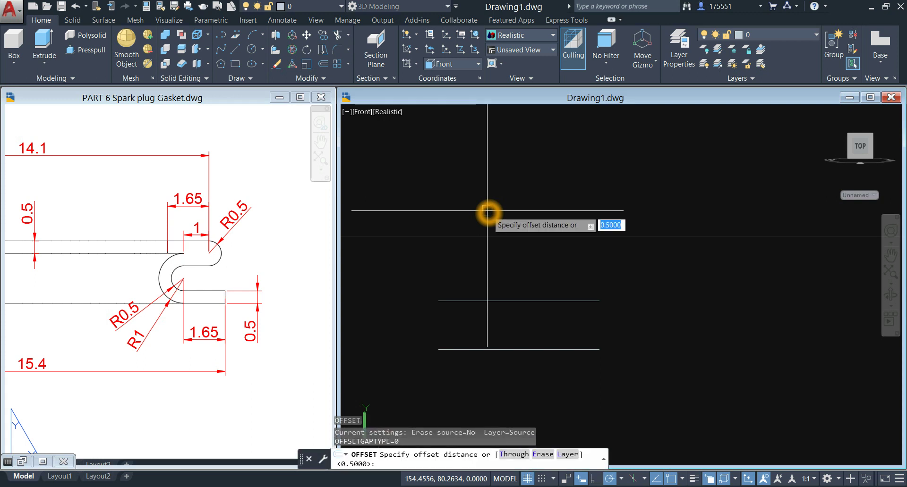
key("Return")
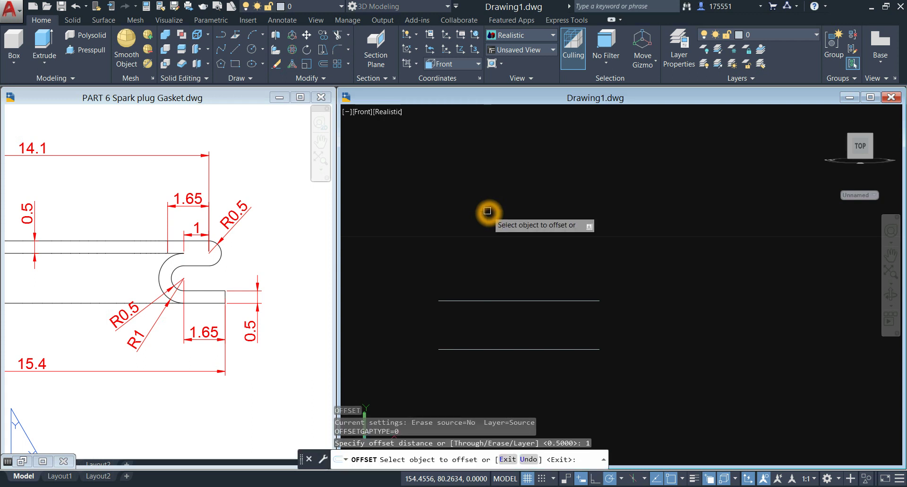
left_click(512, 301)
left_click(516, 259)
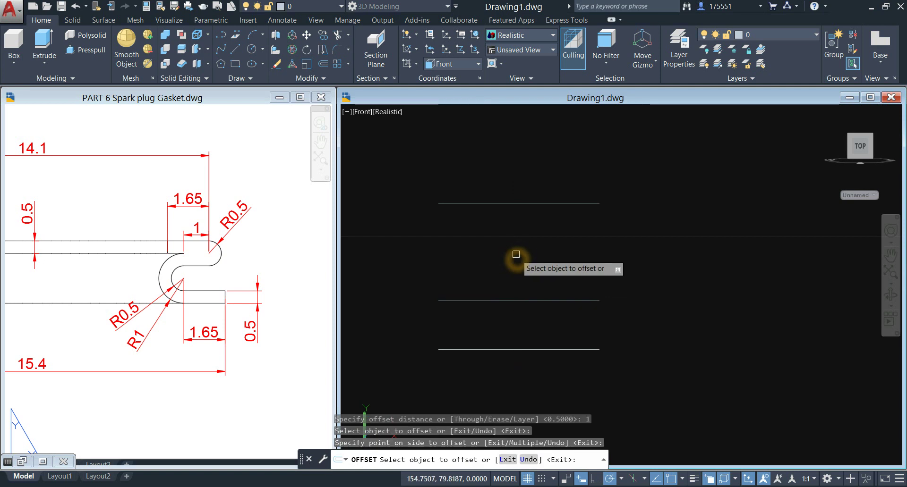
right_click(520, 231)
left_click(554, 239)
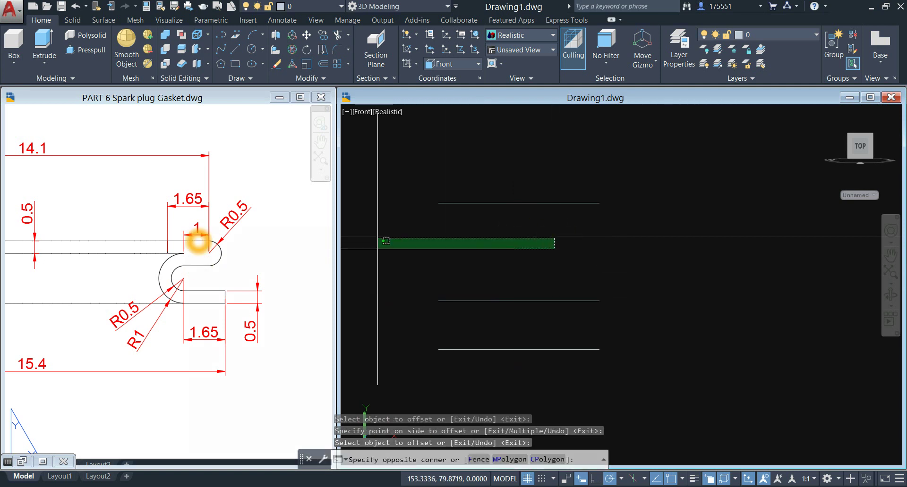
left_click(449, 180)
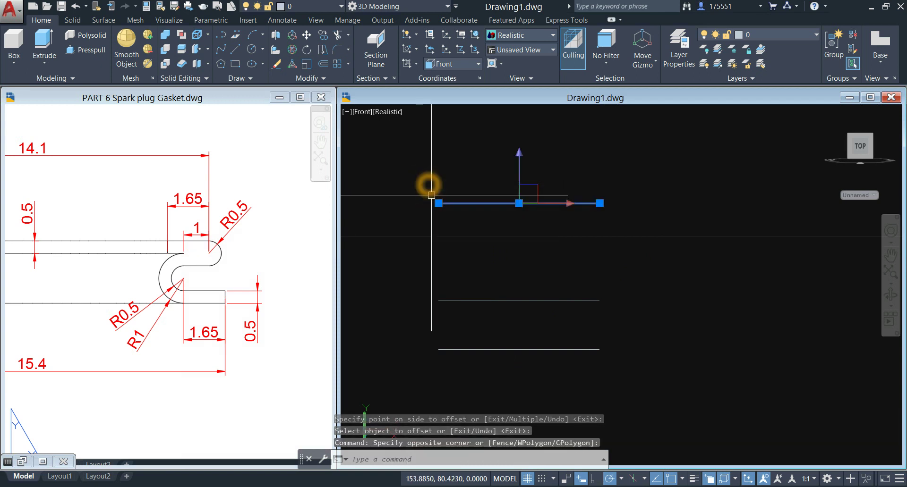
key("Escape")
Add another 1-unit offset above the new top line.
type("o")
key("Return")
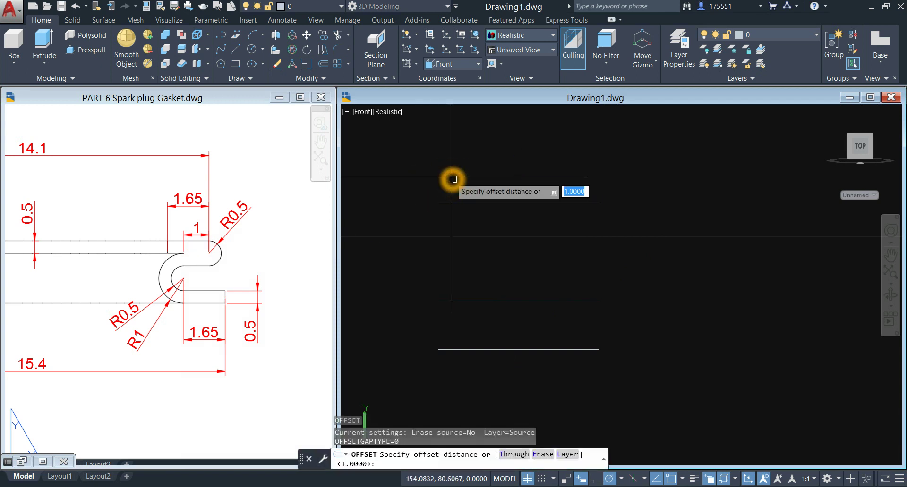
key("Return")
left_click(477, 203)
left_click(481, 157)
right_click(485, 156)
left_click(512, 162)
scroll(508, 170, "down", 2)
middle_click_drag(506, 176, 493, 187)
key("Escape")
scroll(493, 187, "down", 1)
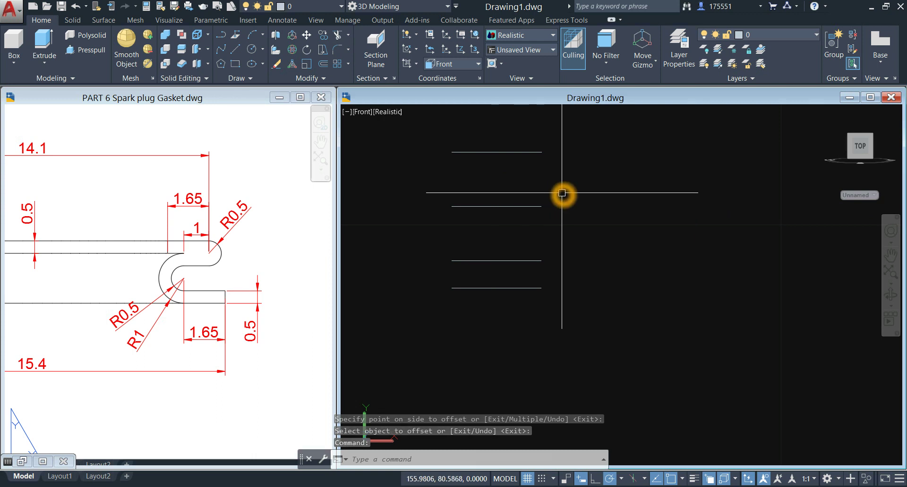
type("l")
key("Return")
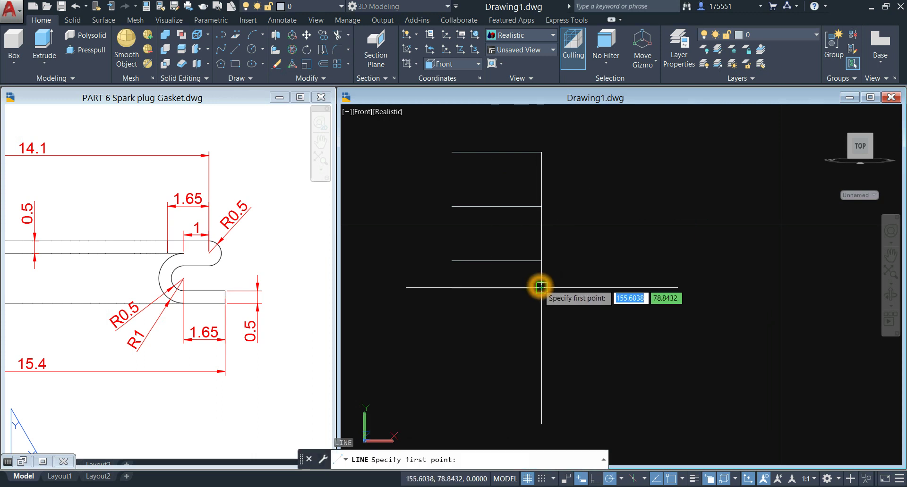
Draw a short vertical line up from the bottom line's right end.
left_click(540, 287)
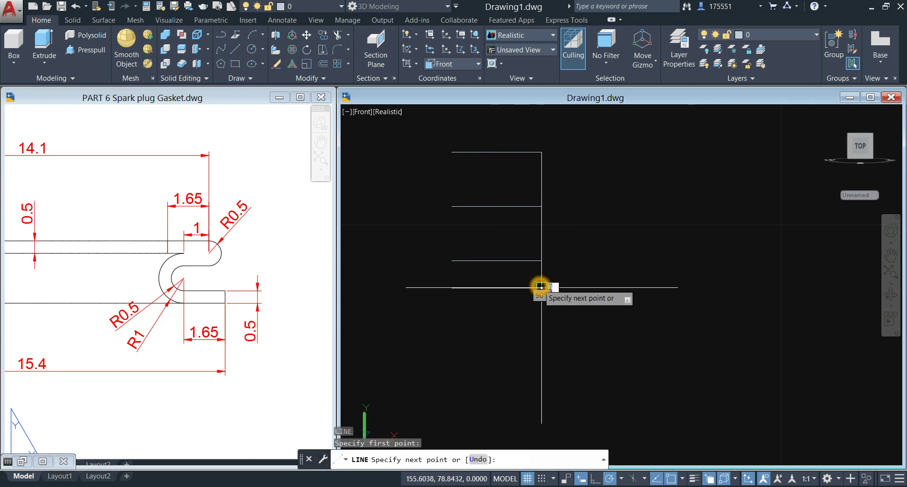
left_click(540, 261)
right_click(556, 218)
left_click(581, 225)
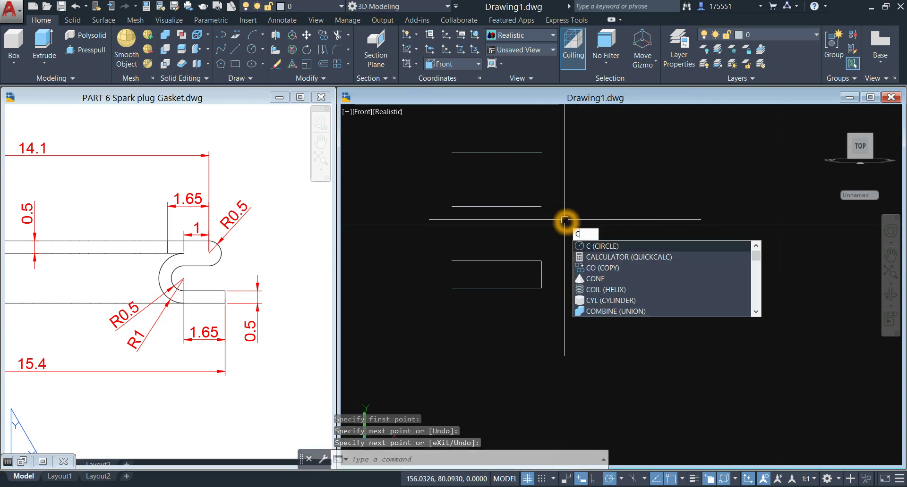
Draw a 0.5-radius circle centred midway between the line's end and the rectangle's corner.
key("Return")
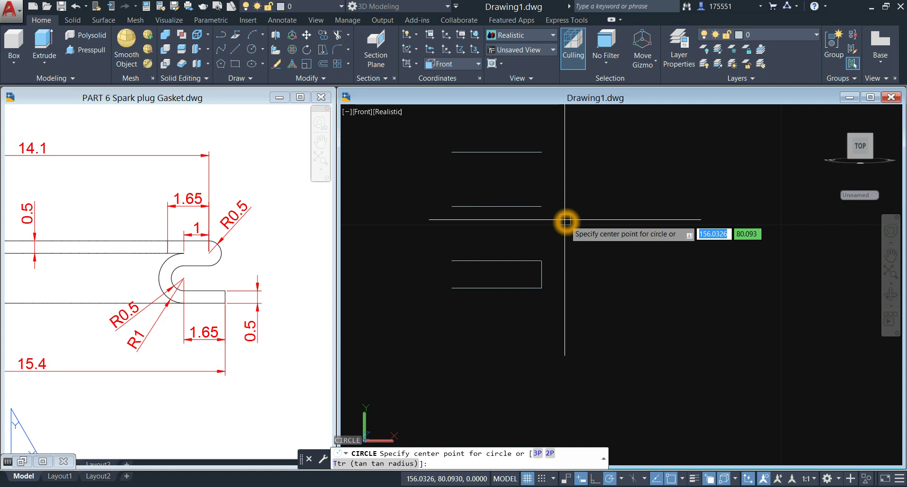
right_click(566, 220, "shift")
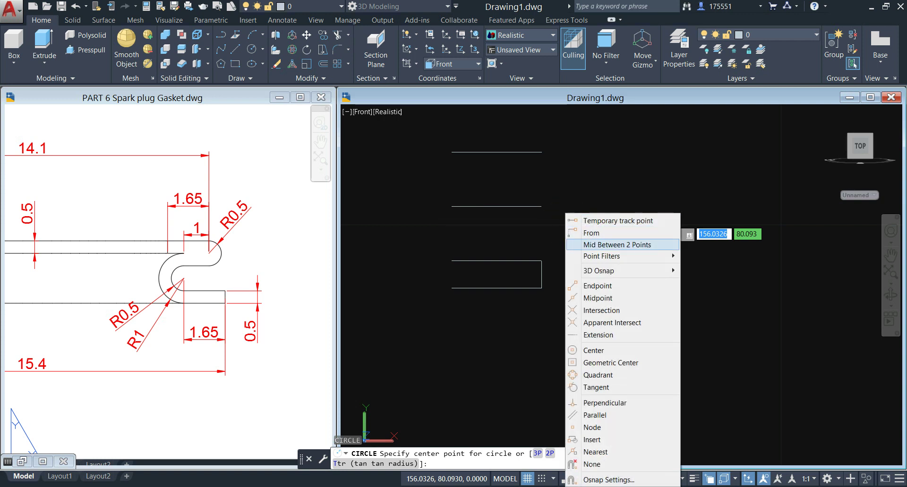
left_click(592, 244)
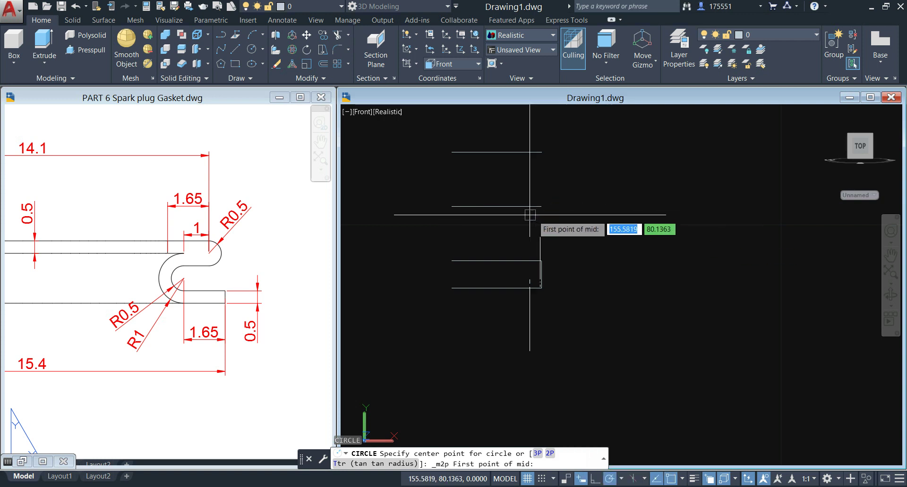
left_click(451, 207)
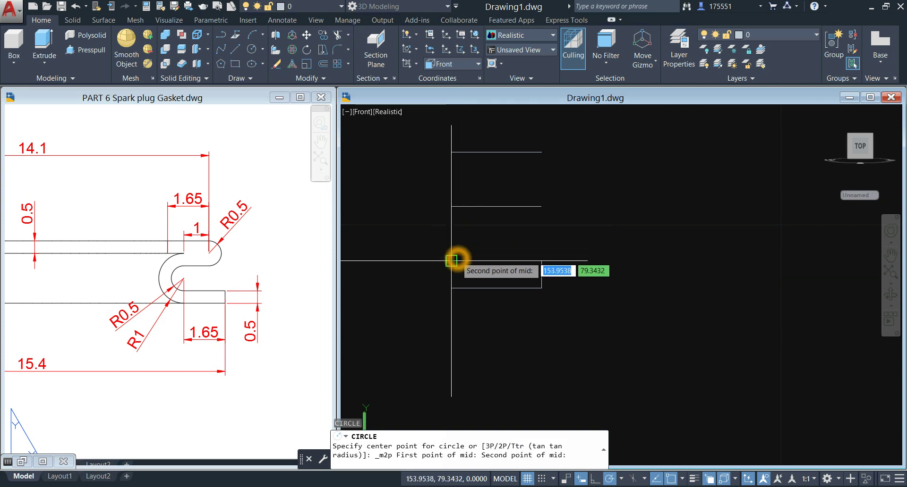
left_click(452, 262)
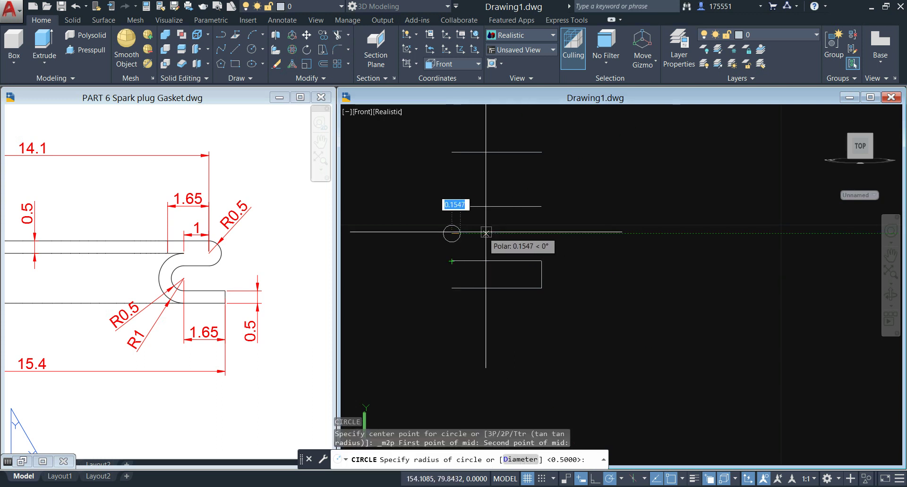
left_click(463, 226)
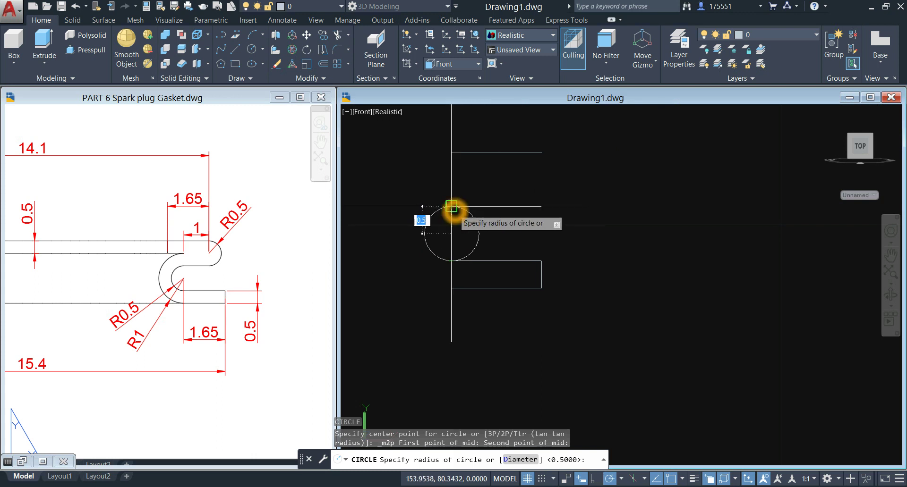
key("Return")
left_click(462, 188)
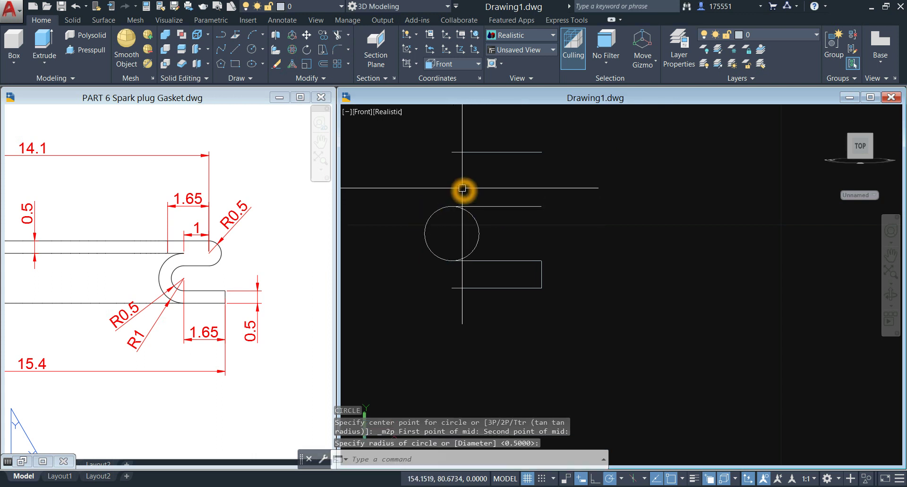
Offset the circle 0.5 outward to make a concentric larger circle.
type("o")
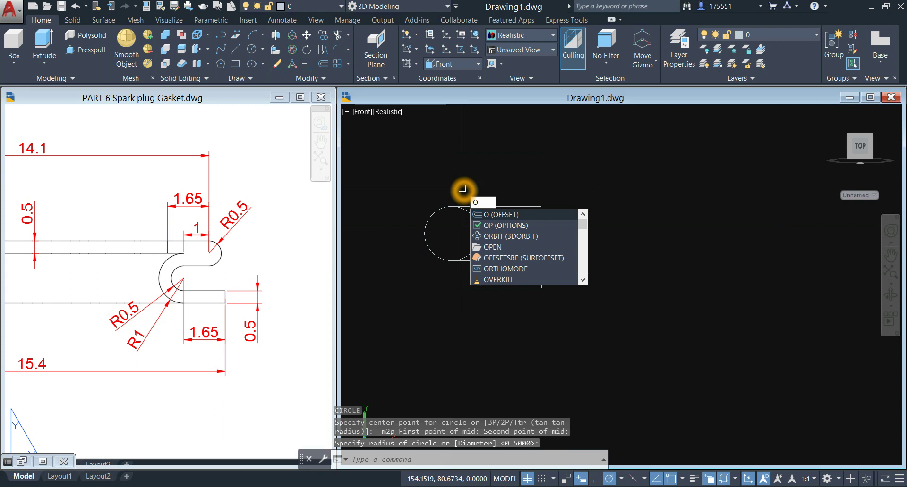
key("Return")
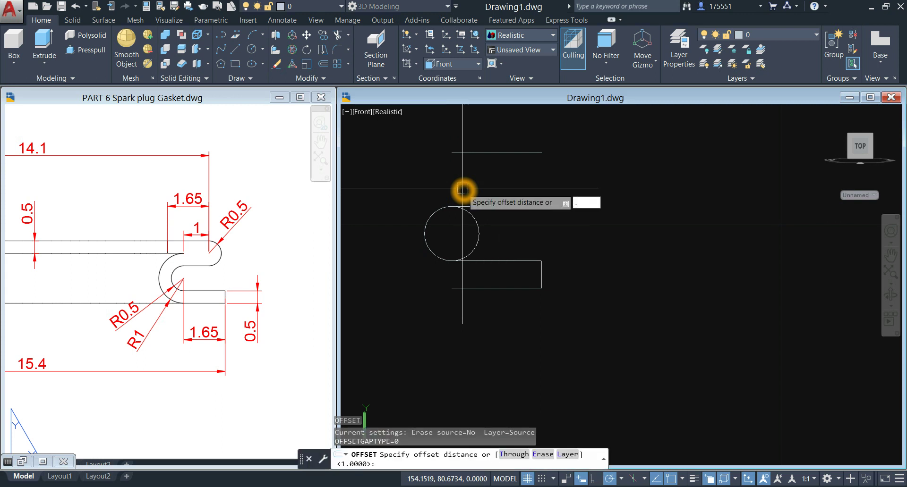
key("Return")
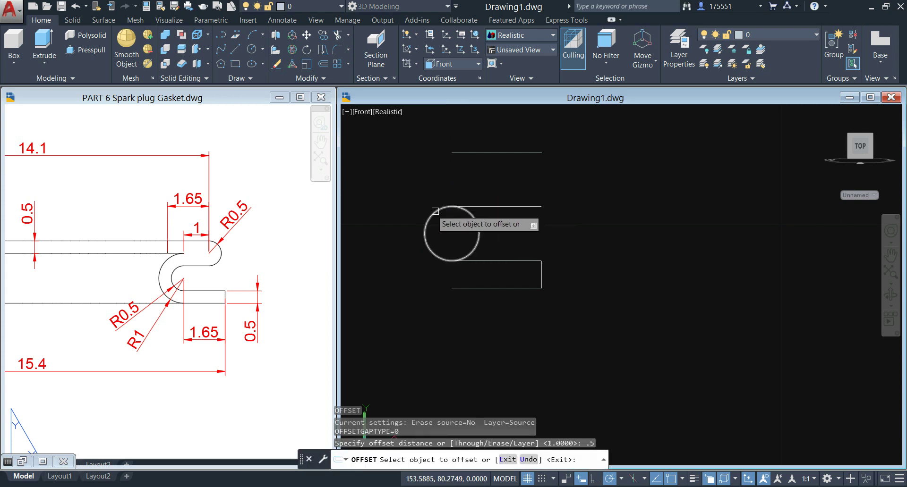
left_click(430, 209)
left_click(433, 196)
right_click(433, 195)
left_click(442, 200)
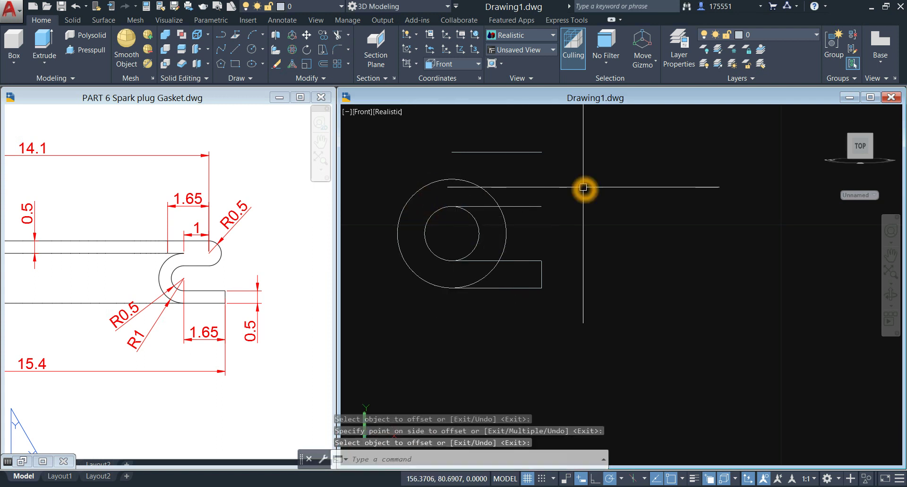
Trim the circles' right arcs and the large arc inside the rectangle.
type("tr")
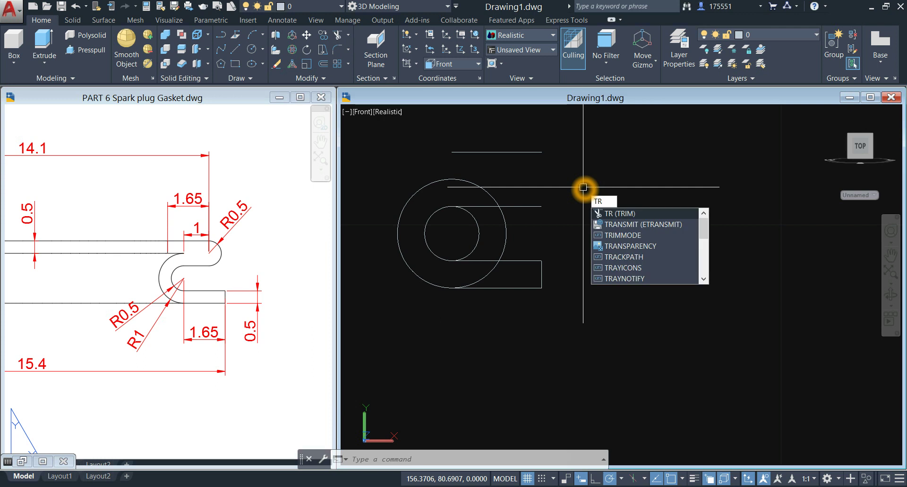
key("Return")
key("Return")
left_click(508, 237)
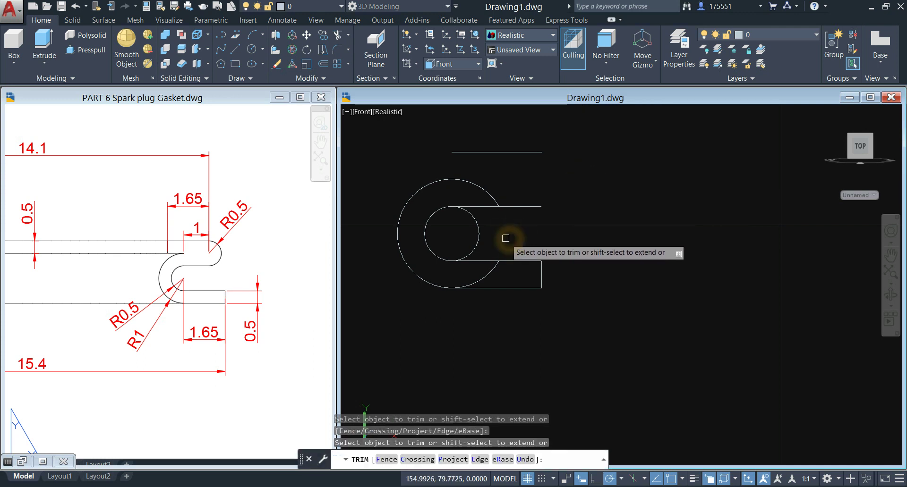
left_click(487, 277)
left_click(477, 238)
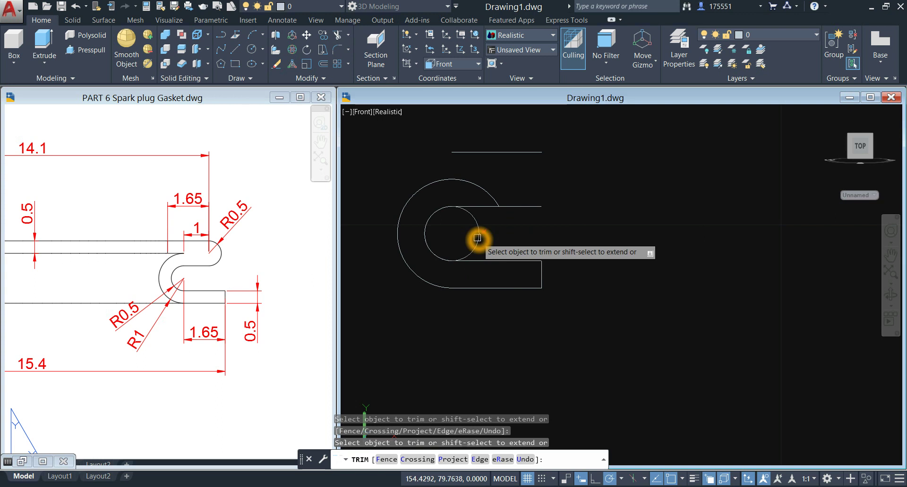
left_click(492, 219)
right_click(492, 219)
left_click(505, 225)
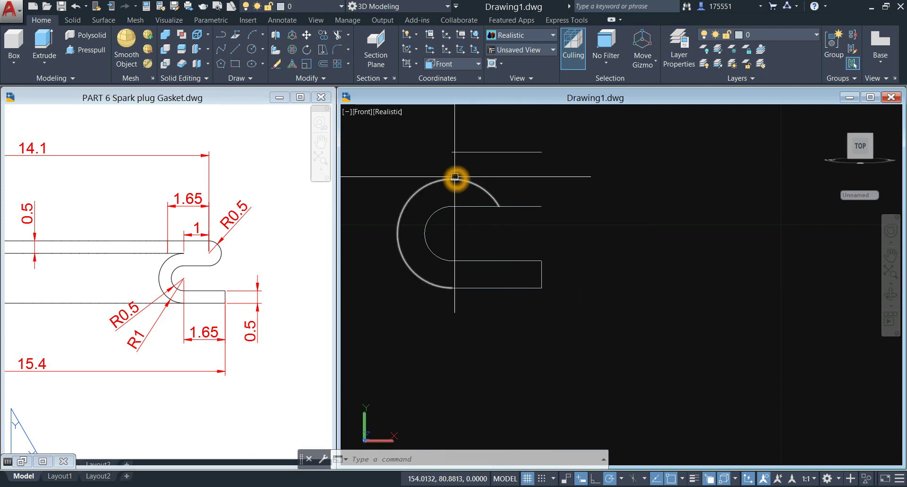
Draw a vertical line from the upper line's end down to the outer arc.
type("l")
key("Return")
left_click(451, 152)
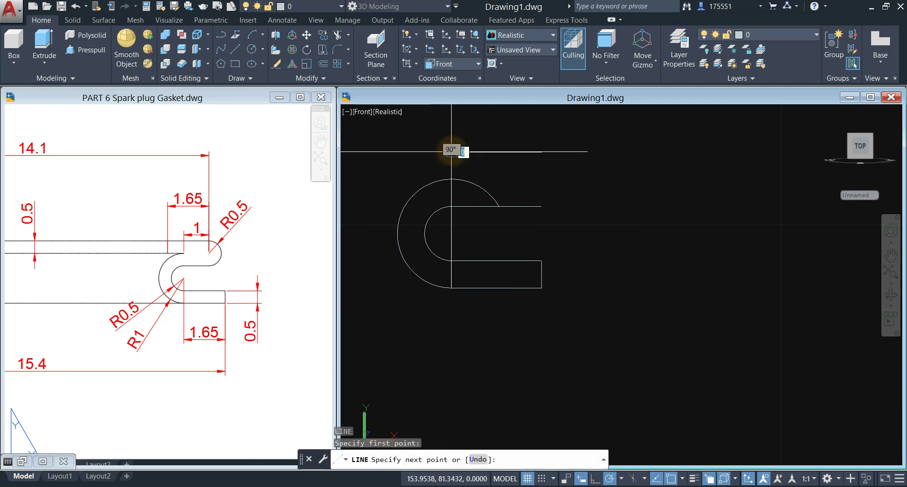
left_click(451, 179)
right_click(456, 154)
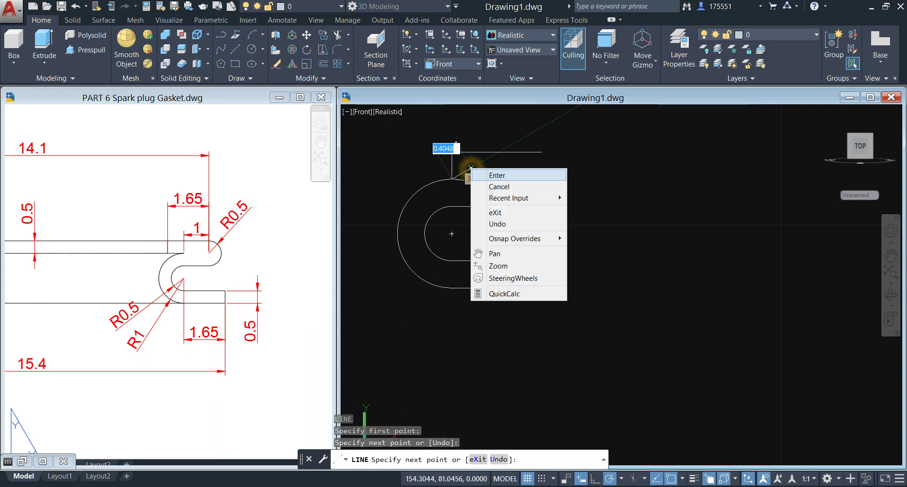
left_click(472, 159)
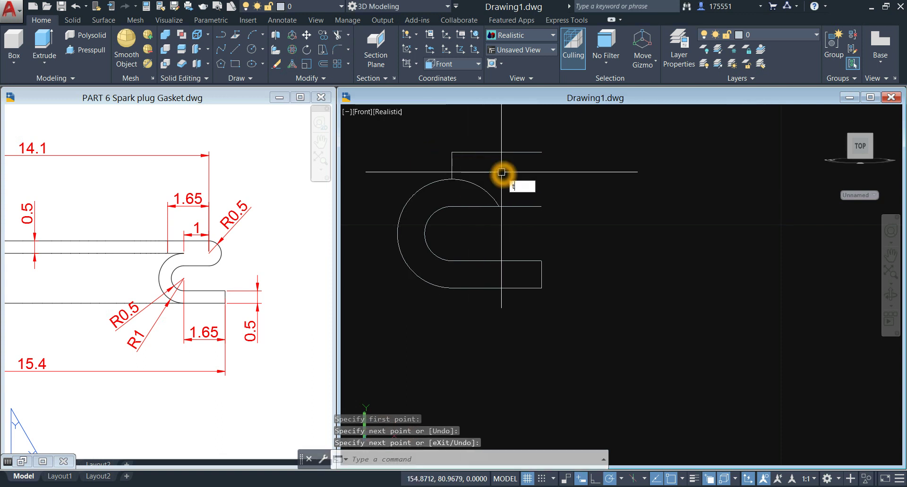
Trim the outer arc's tail beyond the new vertical line.
type("tr")
key("Return")
key("Return")
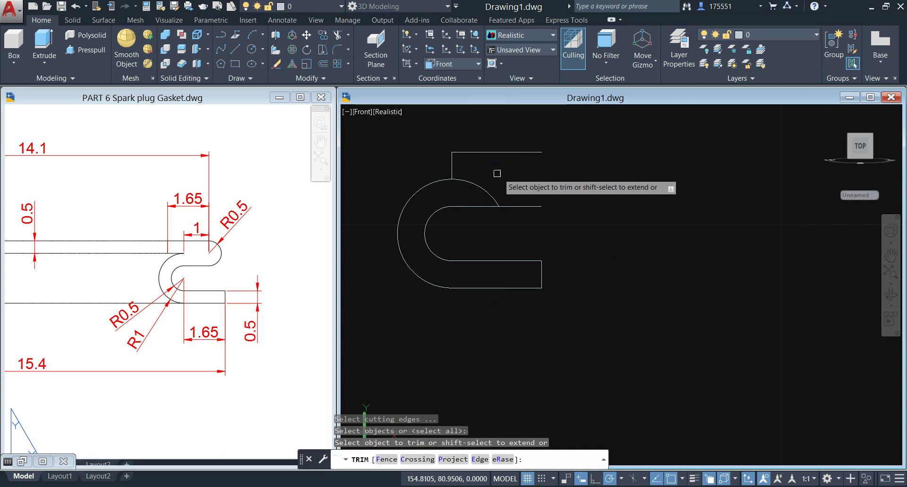
left_click(484, 187)
right_click(494, 172)
left_click(501, 176)
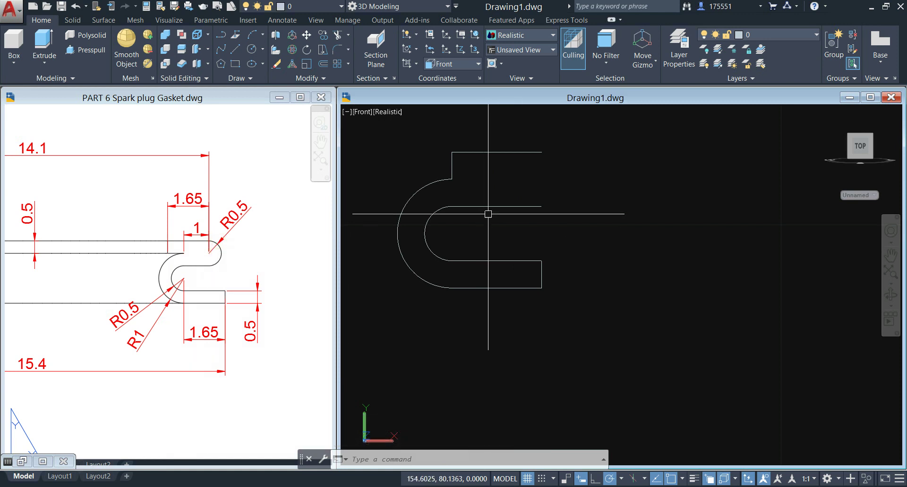
Draw a 1-unit line from the outer arc's top end.
type("l")
key("Return")
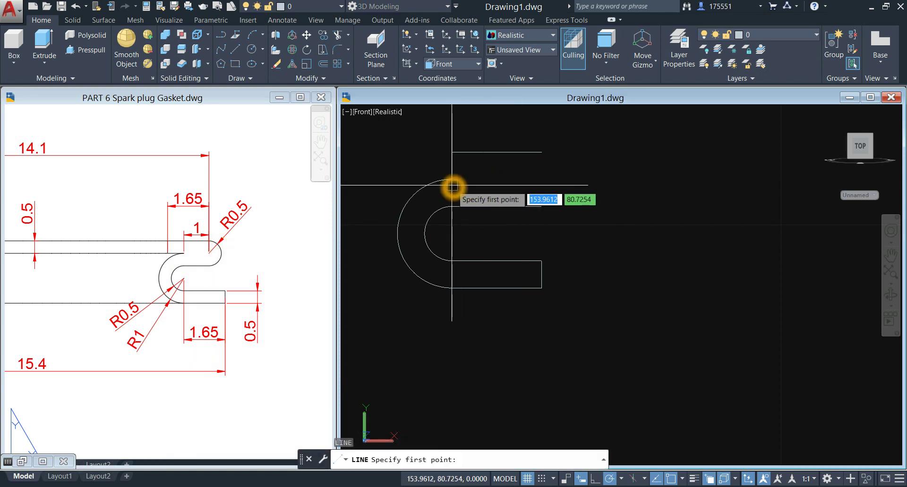
left_click(451, 179)
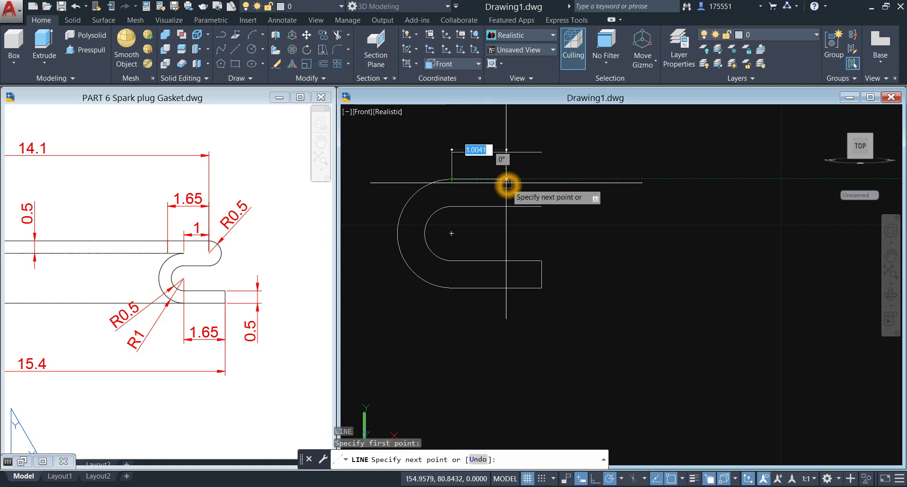
type("1")
key("Return")
right_click(533, 175)
left_click(555, 175)
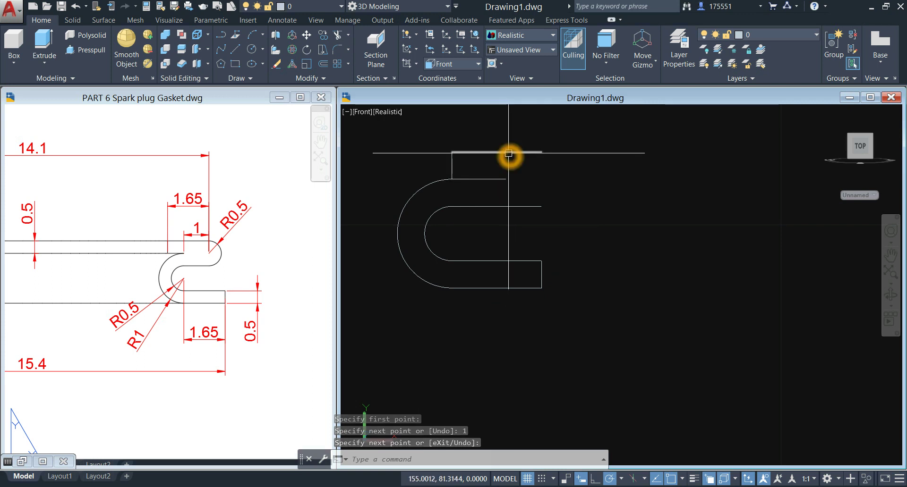
type("c")
key("Return")
Add a 0.5-radius circle at the line intersection and trim it into the upper bend arc.
left_click(506, 179)
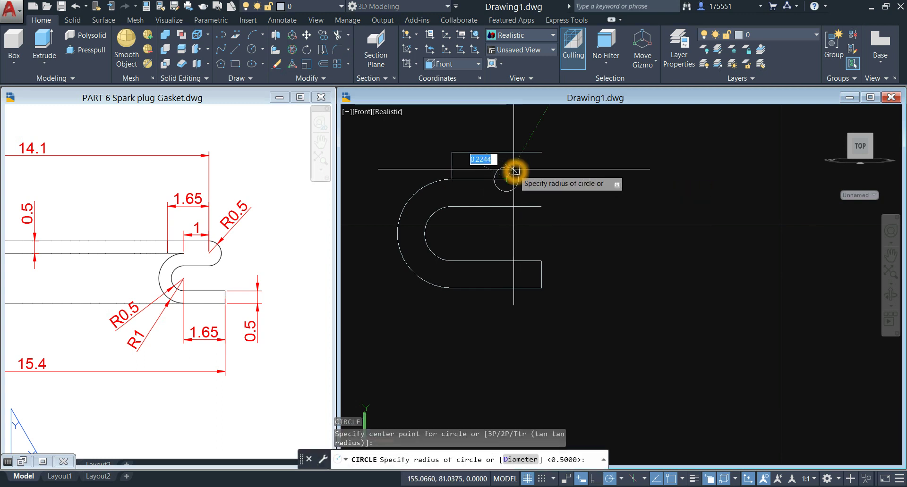
key("Return")
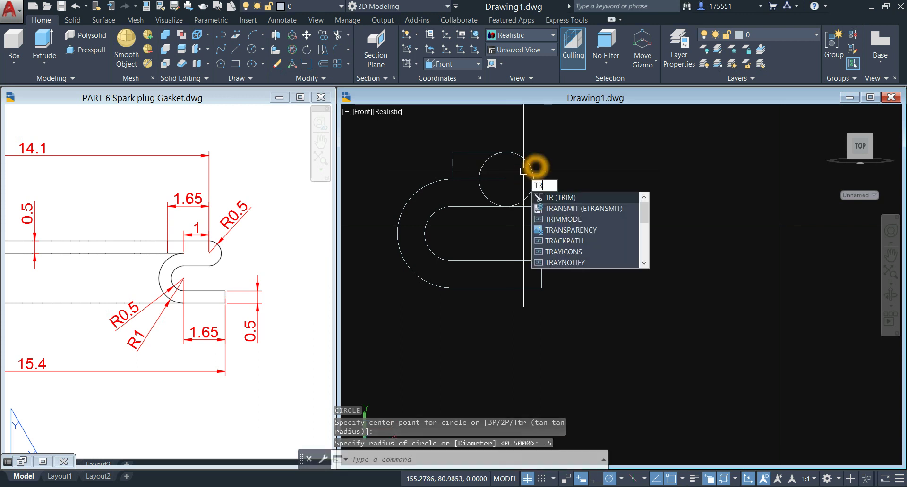
key("Return")
key("Return")
left_click(538, 153)
left_click(534, 204)
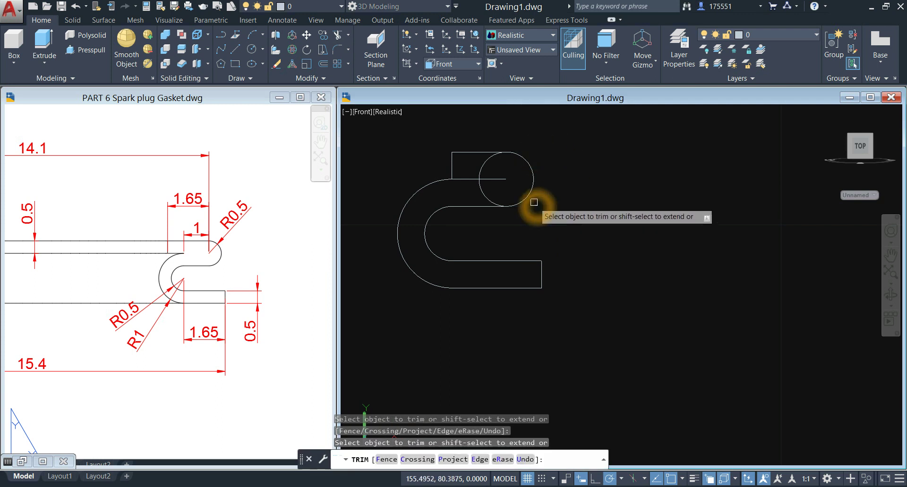
left_click(492, 162)
left_click(485, 197)
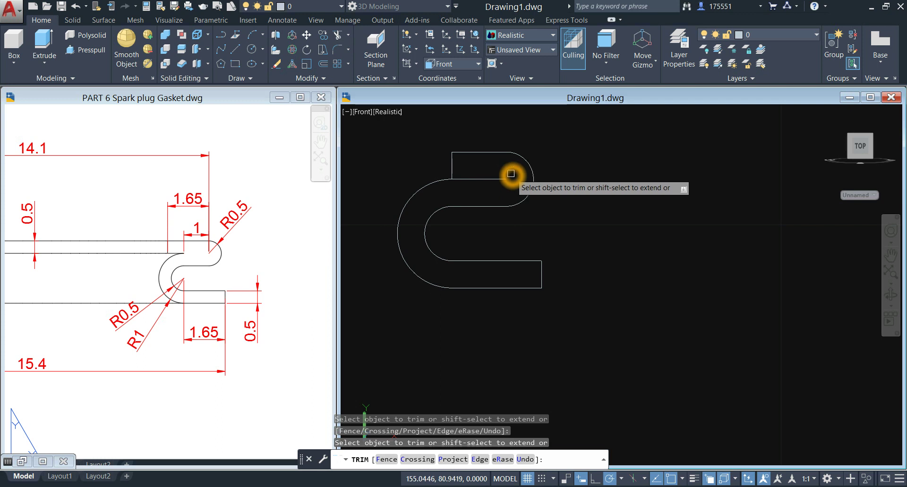
left_click(496, 179)
right_click(553, 149)
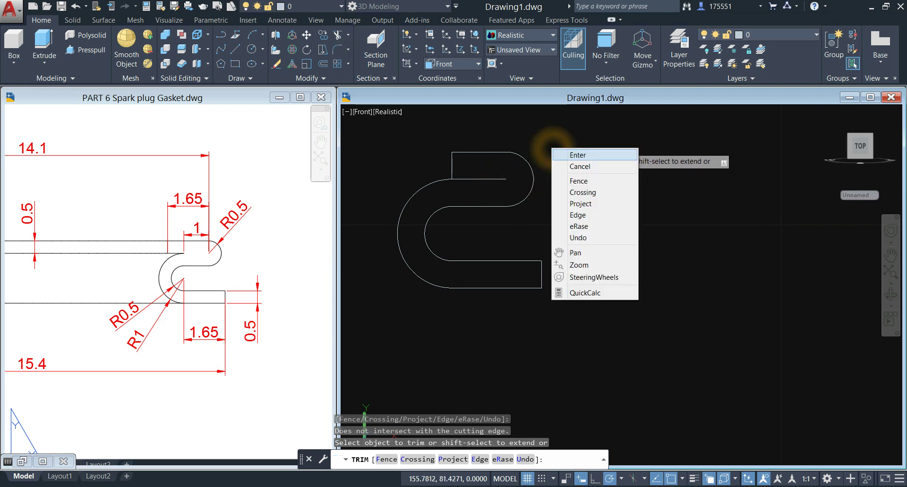
left_click(564, 154)
Erase the leftover short upper, vertical and top horizontal lines.
left_click(478, 179)
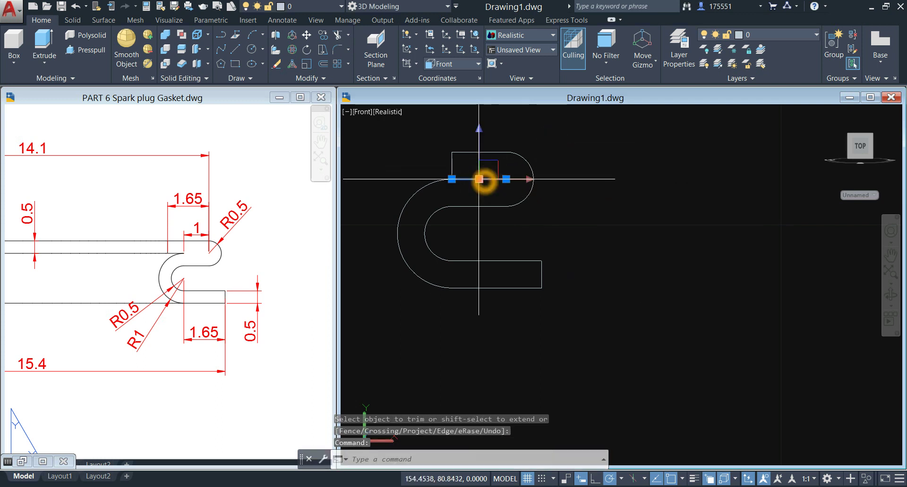
key("Delete")
left_click(451, 165)
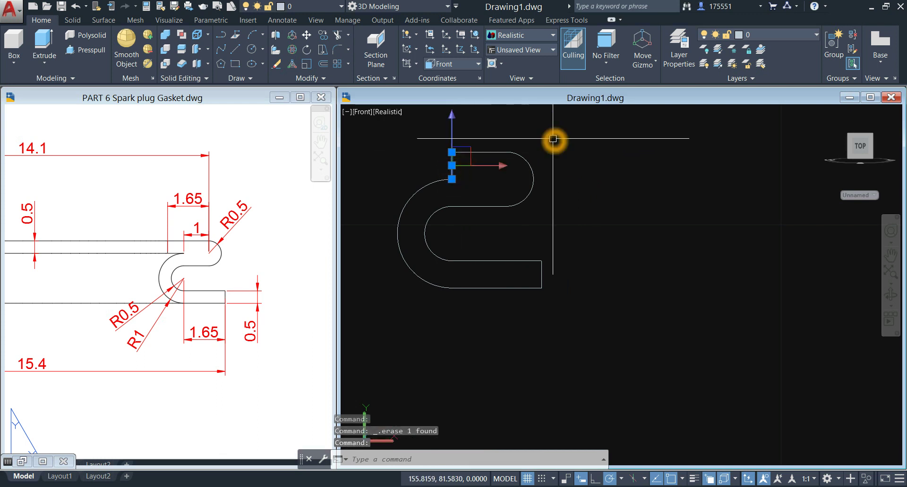
key("Delete")
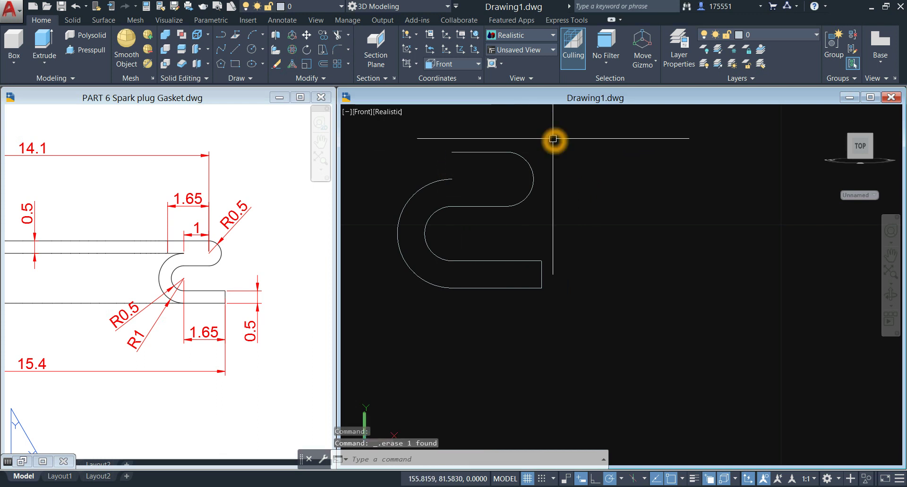
left_click(480, 152)
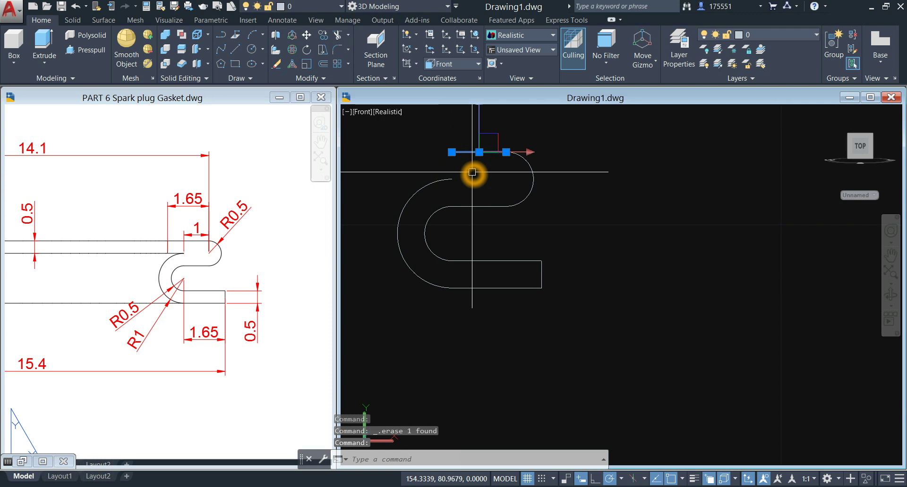
key("Delete")
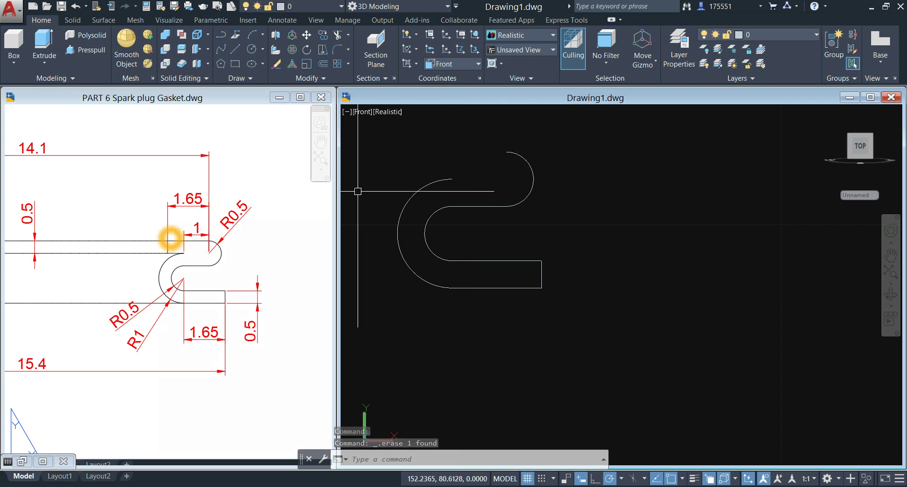
Draw a 1.65-long top line from the right arc's upper end.
left_click(562, 147)
type("l")
key("Return")
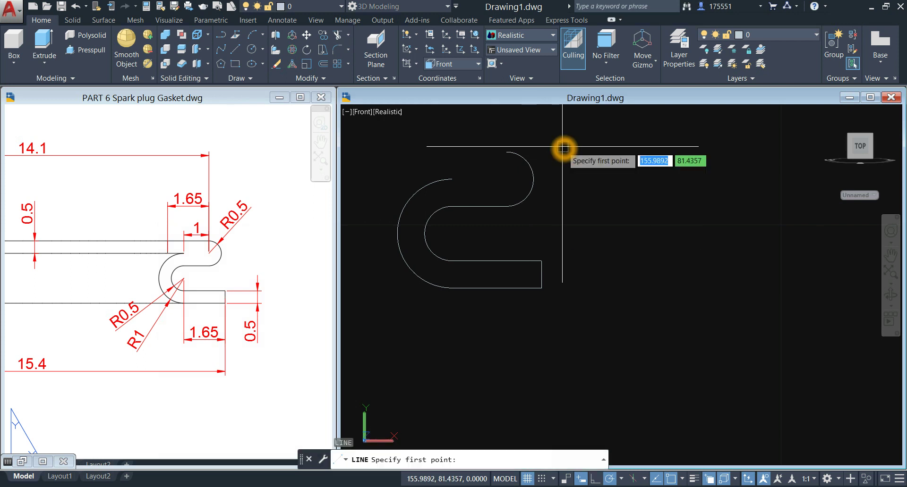
left_click(562, 147)
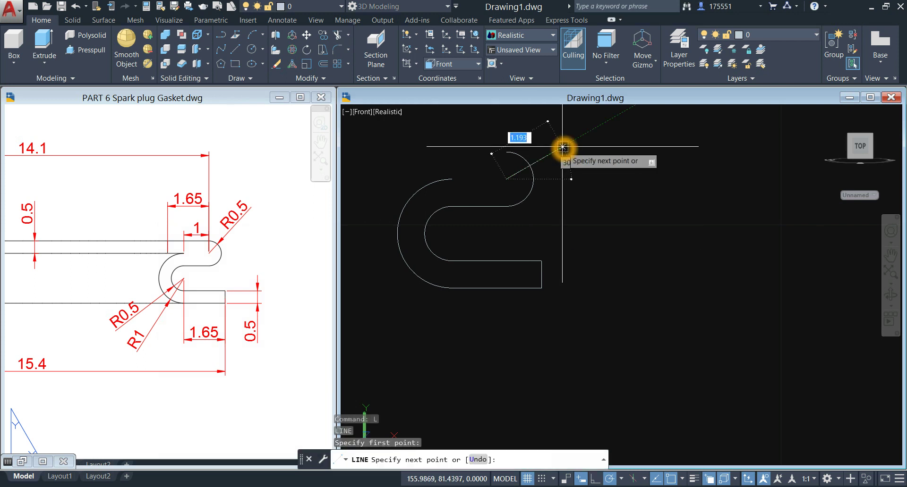
key("Escape")
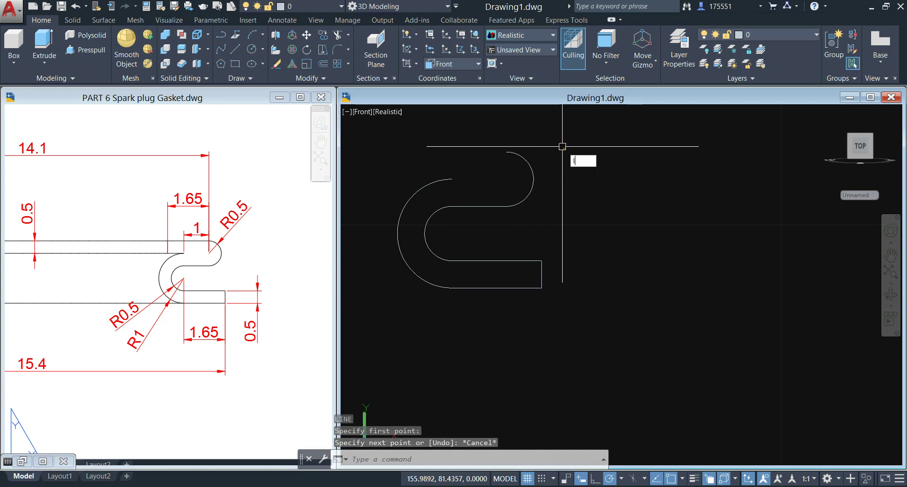
key("Return")
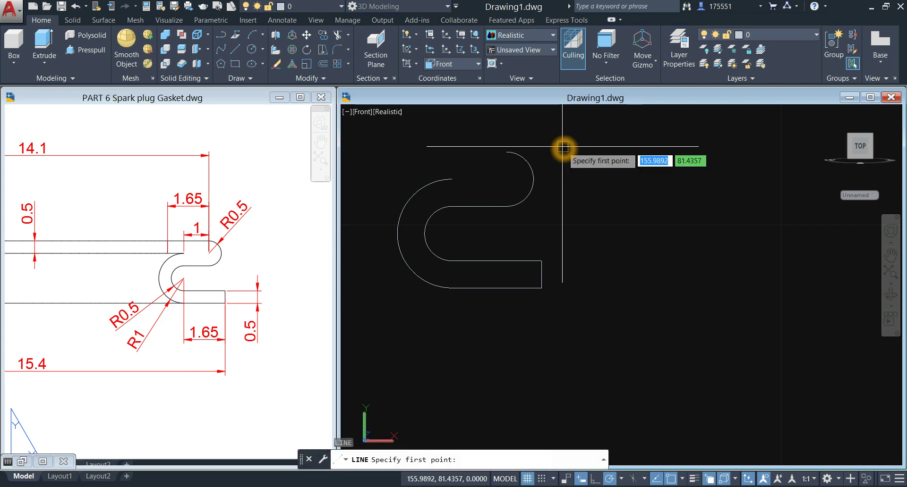
left_click(506, 152)
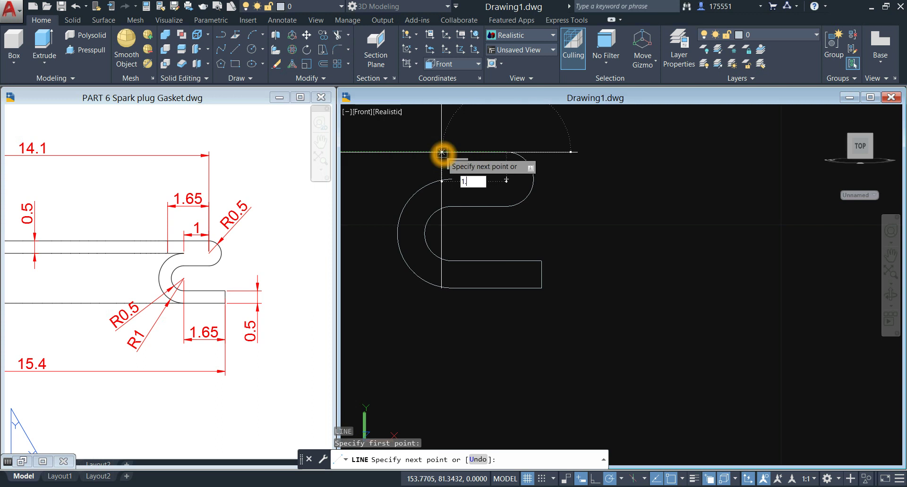
type("1.65")
key("Return")
right_click(465, 124)
left_click(475, 130)
Draw a 0.5 drop from the top line's left end and a short closing line.
key("Return")
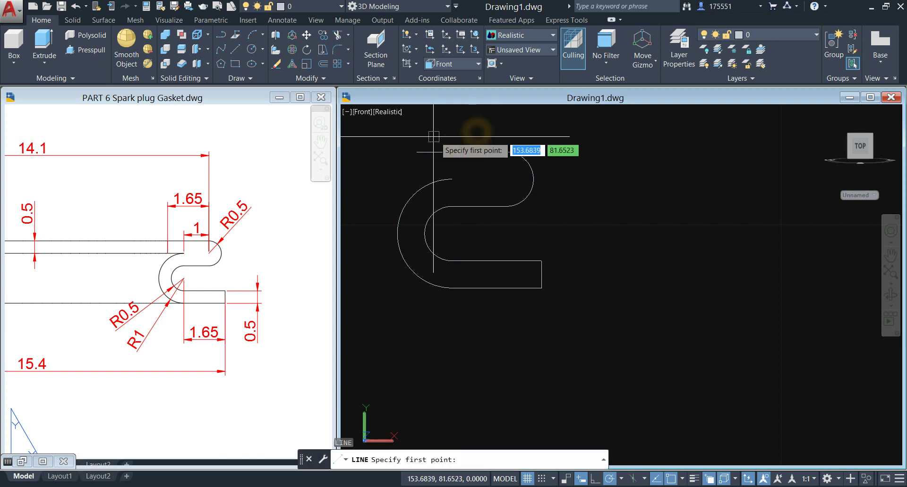
left_click(417, 152)
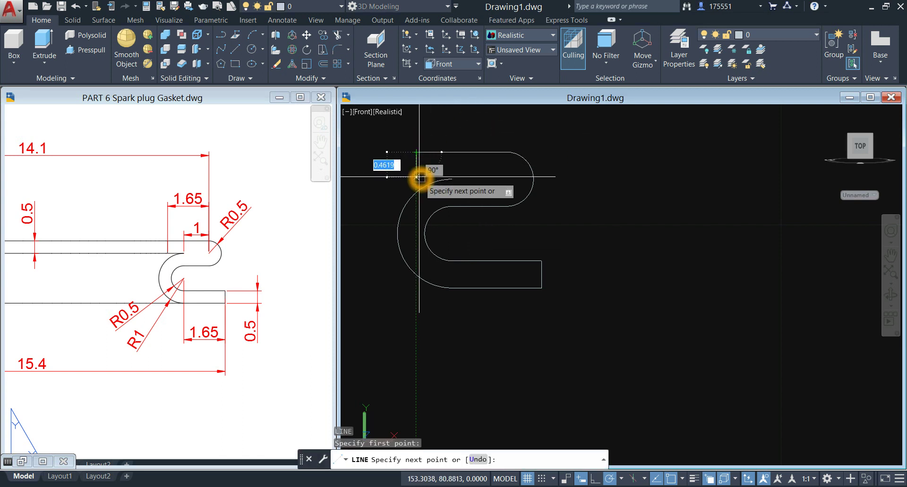
type(".5")
key("Return")
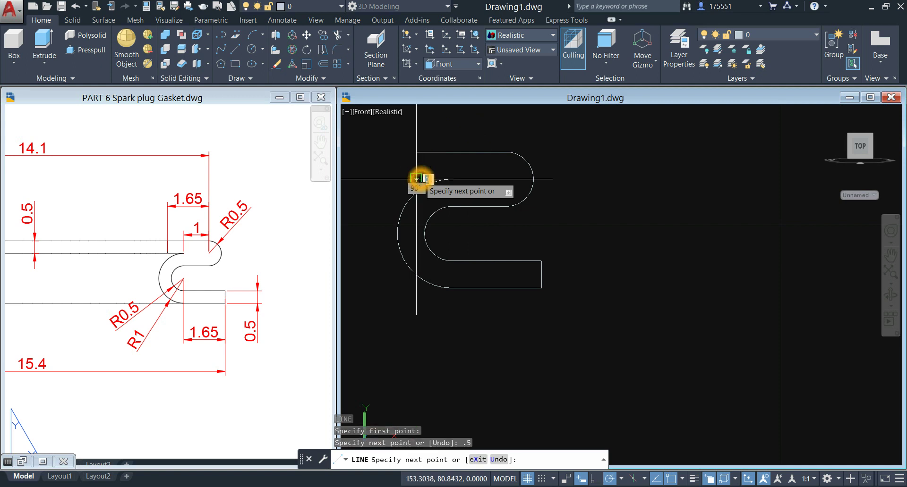
left_click(451, 179)
right_click(471, 163)
left_click(489, 166)
left_click(623, 133)
type("J")
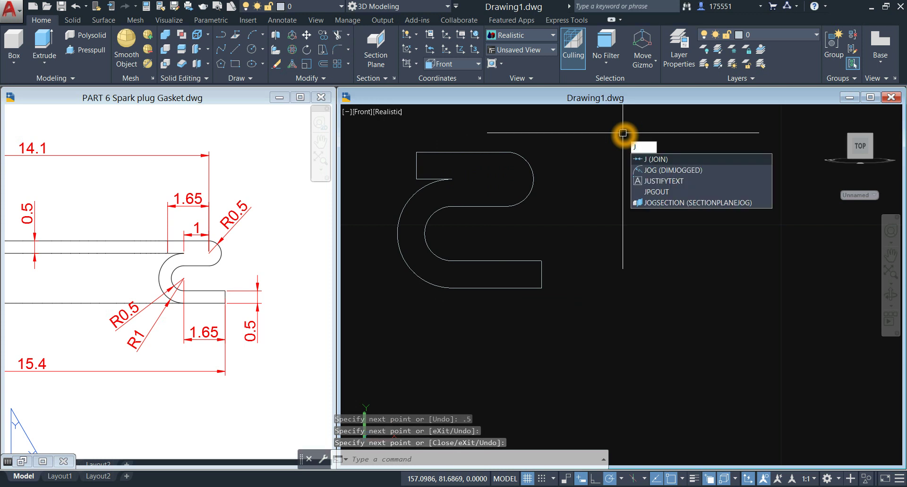
key("Return")
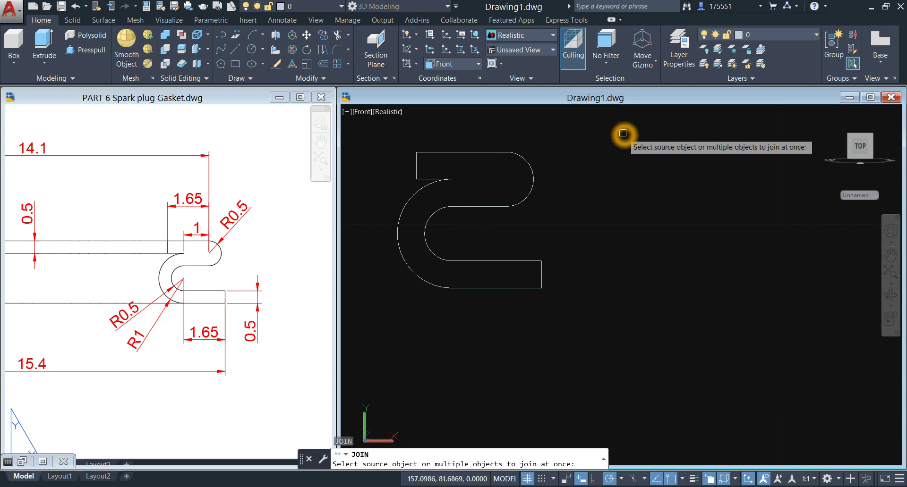
left_click(384, 126)
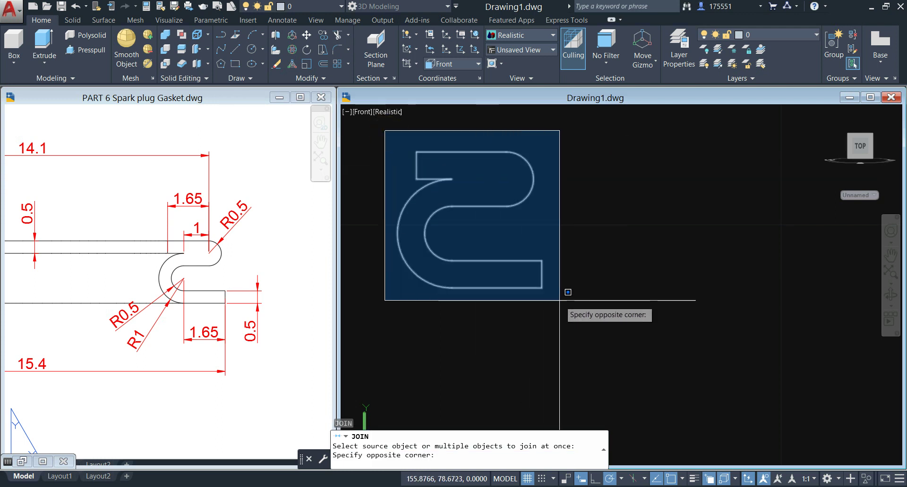
left_click(572, 312)
key("Return")
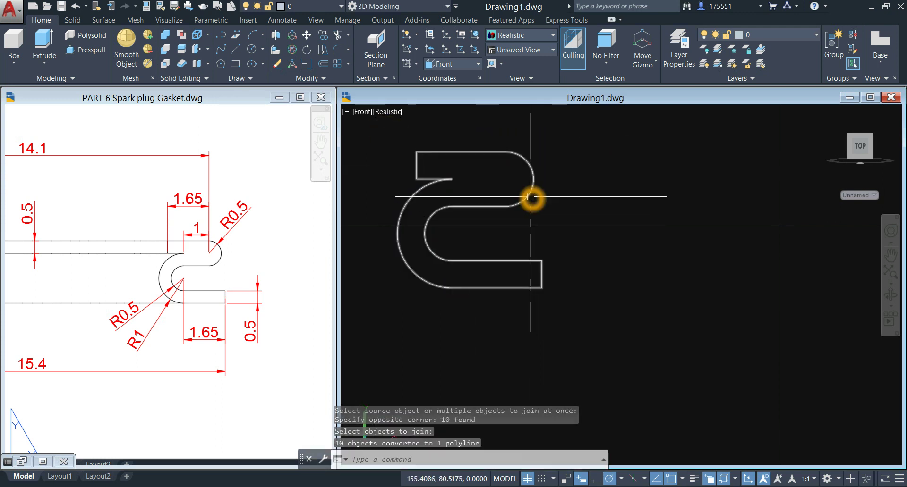
left_click(531, 194)
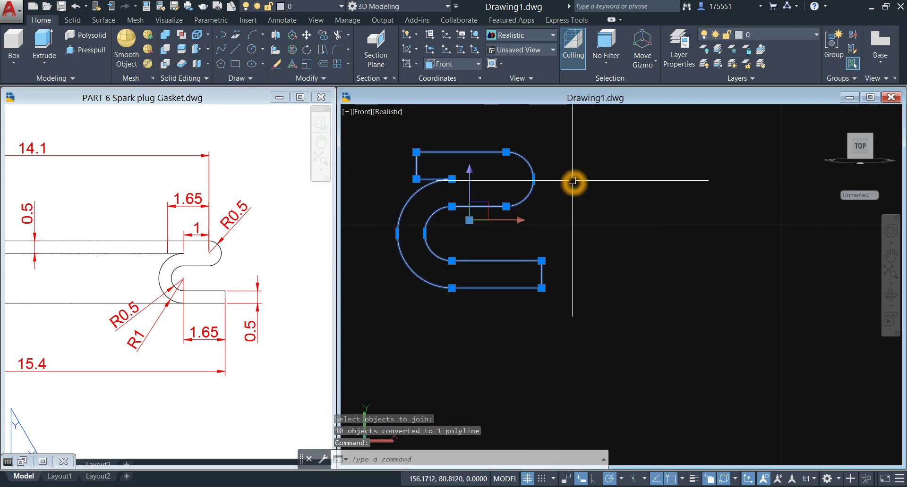
key("Escape")
middle_click_drag(573, 182, 648, 181)
scroll(640, 177, "down", 2)
left_click(112, 249)
scroll(120, 232, "down", 2)
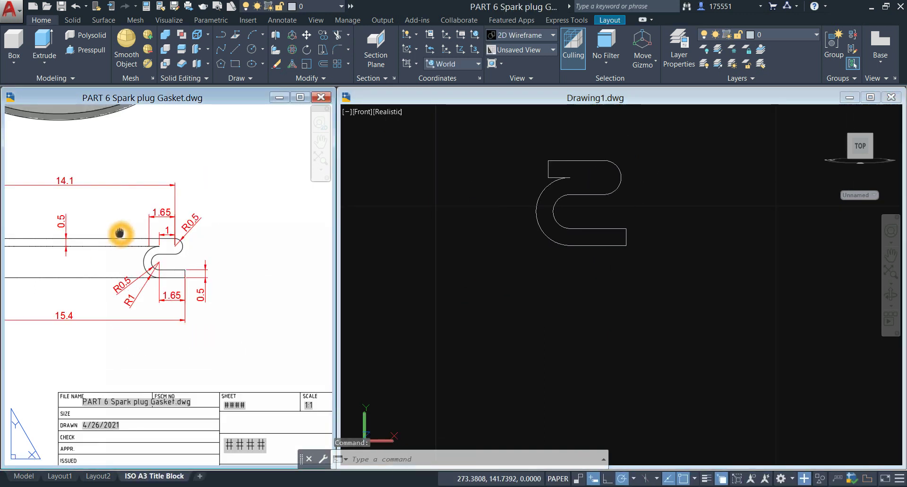
scroll(120, 232, "up", 2)
left_click(457, 210)
left_click(558, 188)
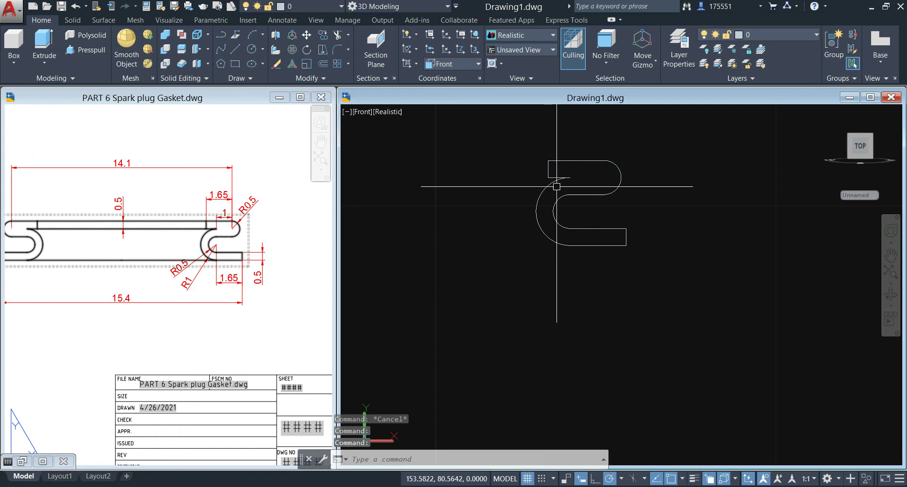
left_click(127, 238)
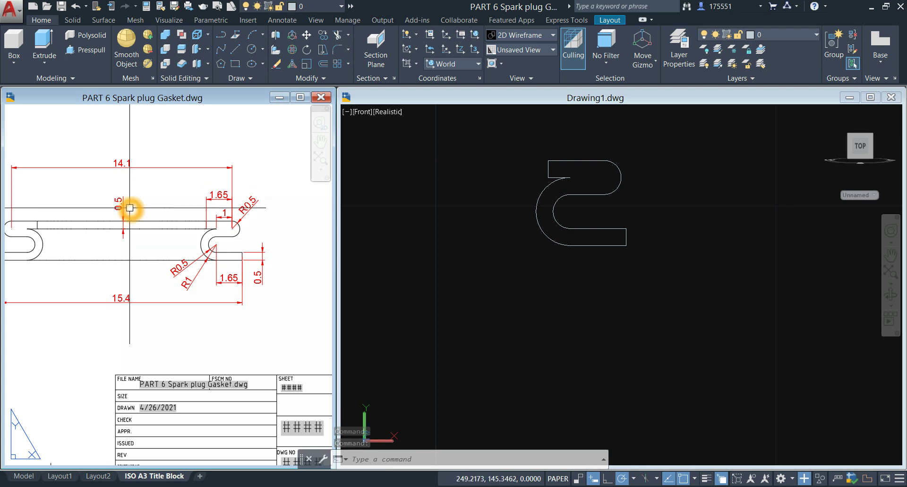
key("Escape")
scroll(130, 207, "up", 2)
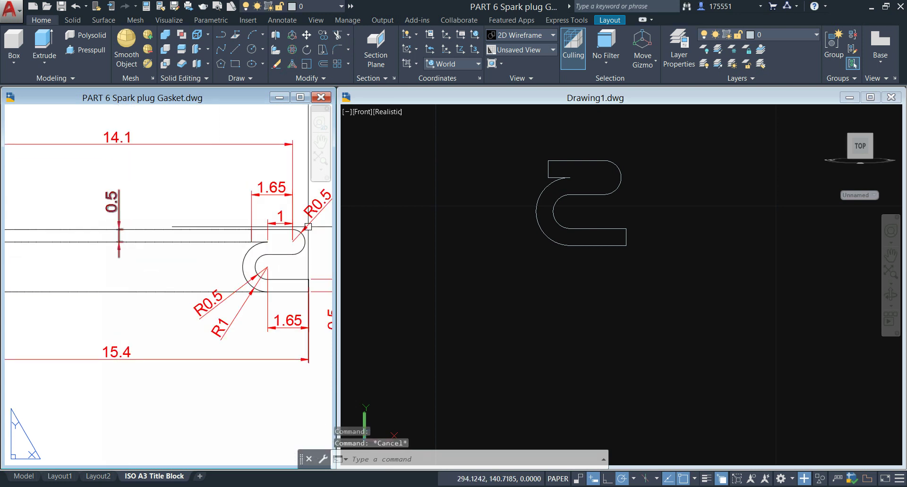
left_click(451, 229)
left_click(438, 216)
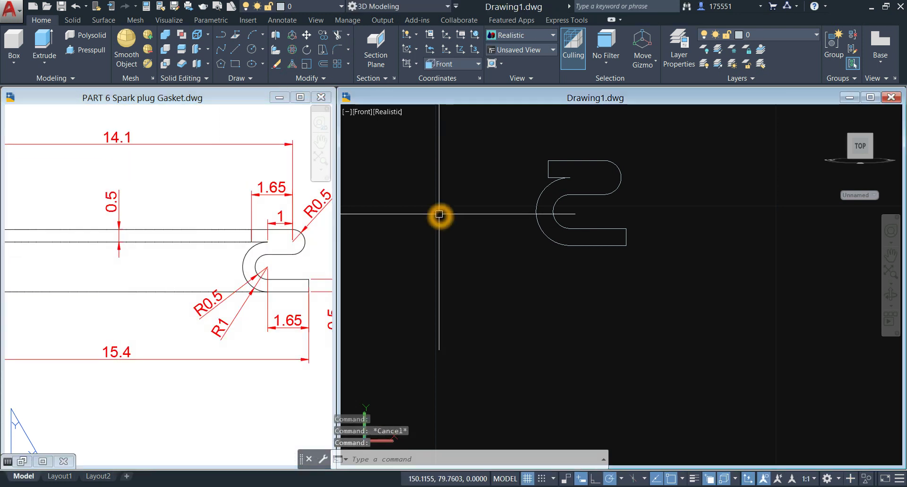
left_click(433, 212)
key("Escape")
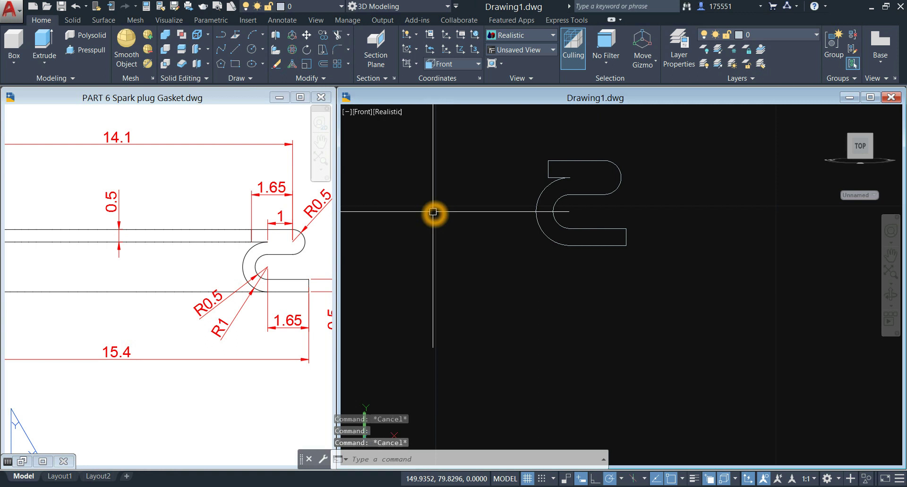
Start a line at the centre of the profile's upper arc using the Center object snap.
left_click(611, 179)
left_click(630, 185)
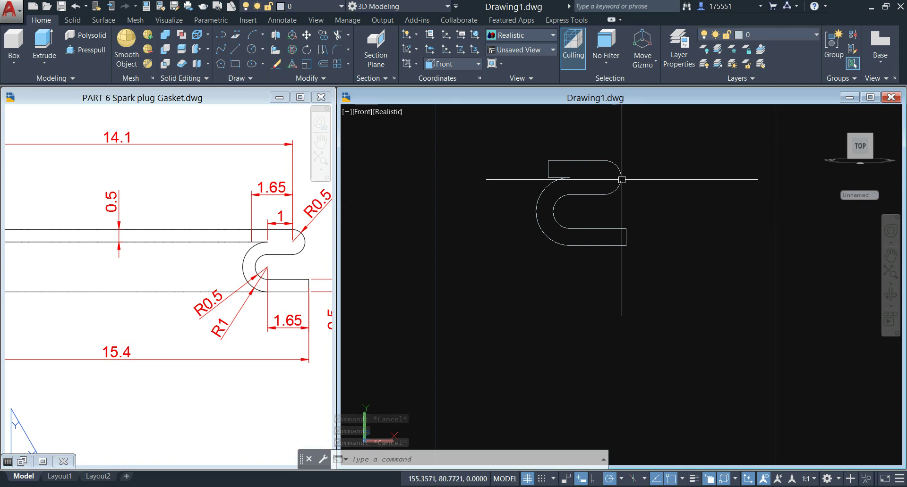
middle_click_drag(623, 184, 582, 210)
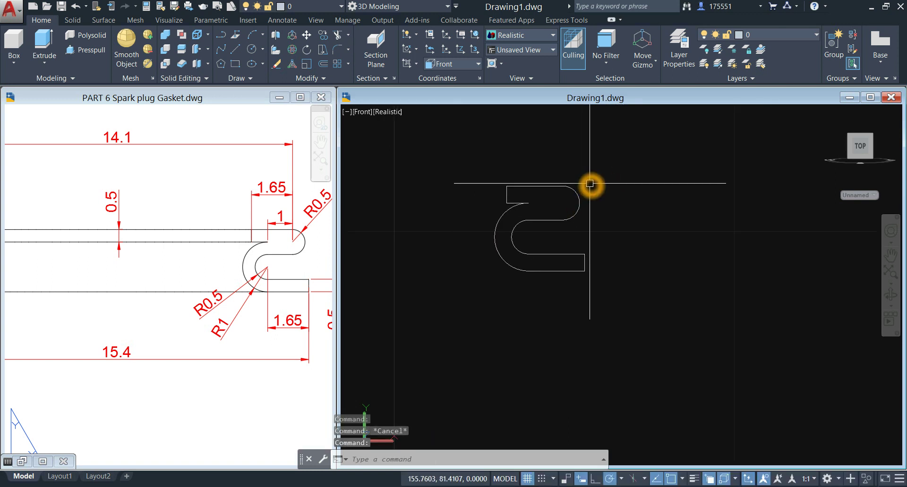
type("L")
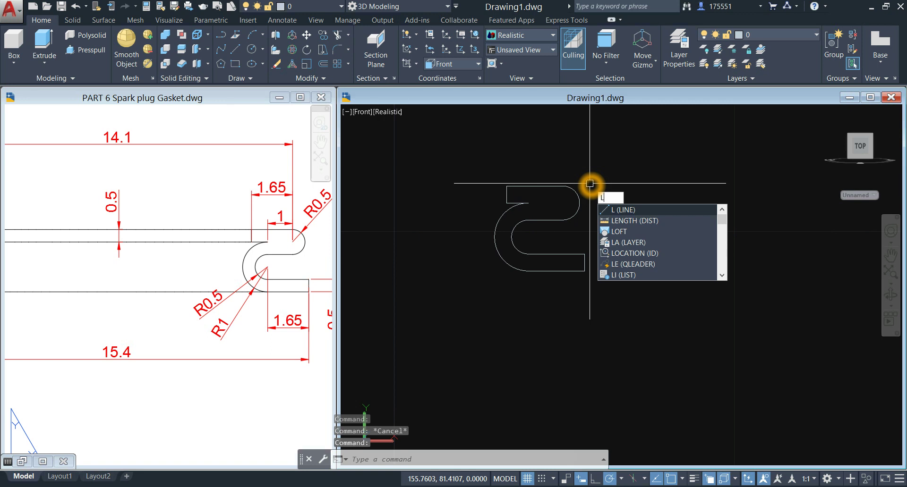
key("Return")
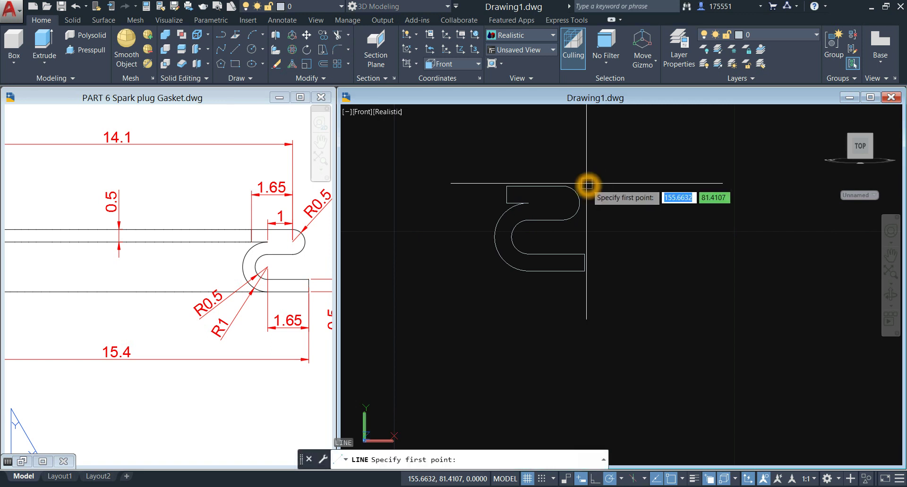
scroll(581, 195, "up", 5)
right_click(566, 203, "shift")
left_click(582, 341)
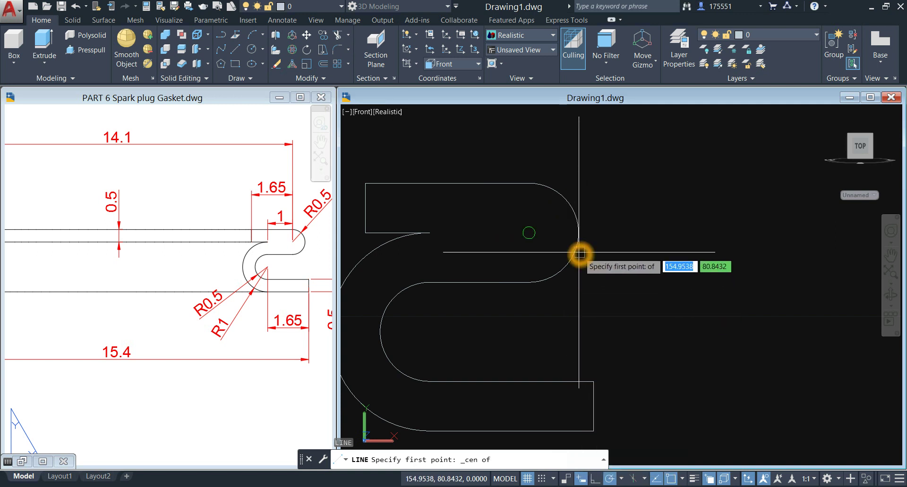
left_click(580, 254)
Draw the line 7.05 units to the left at 180° and finish it.
scroll(475, 252, "down", 3)
middle_click_drag(475, 241, 592, 241)
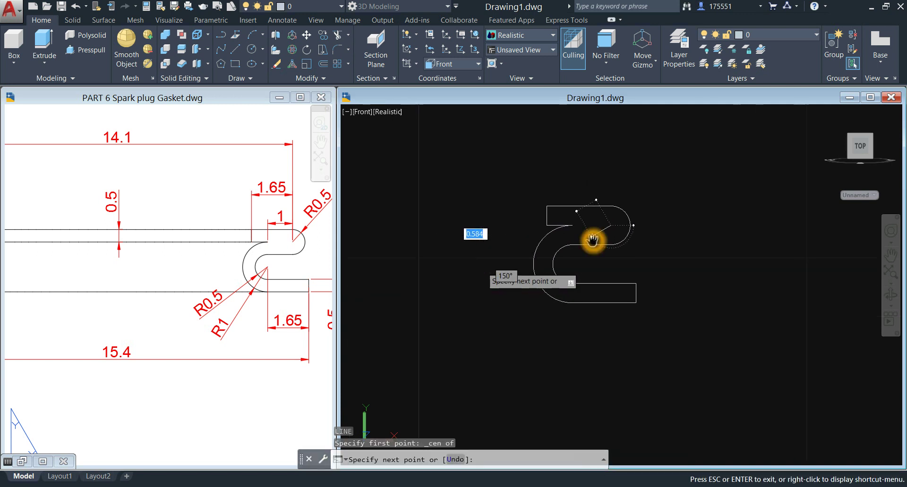
key("Escape")
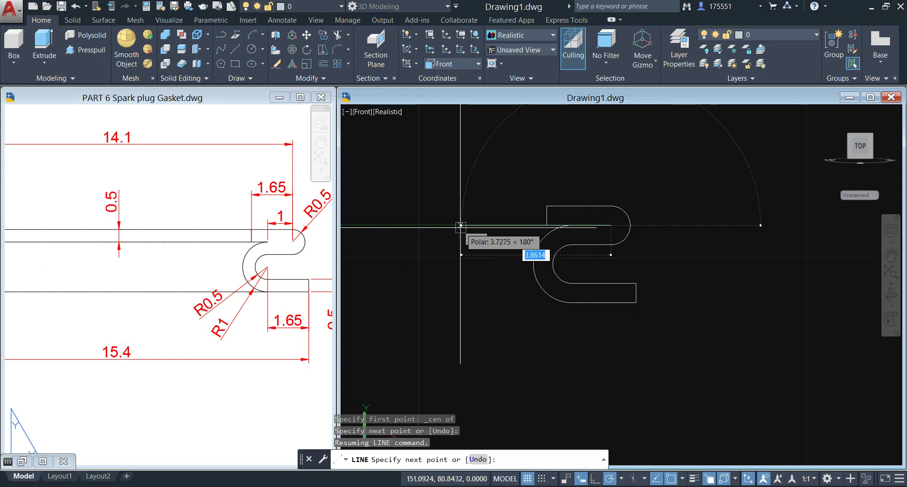
left_click(453, 228)
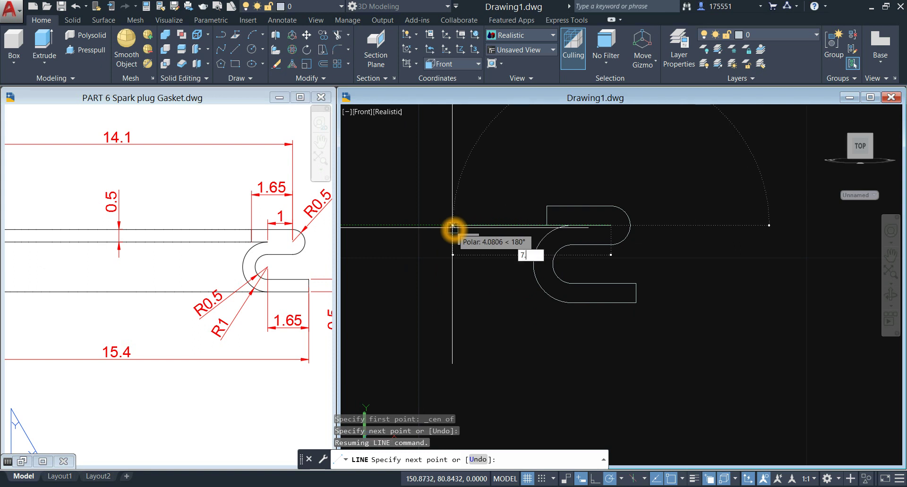
key("Return")
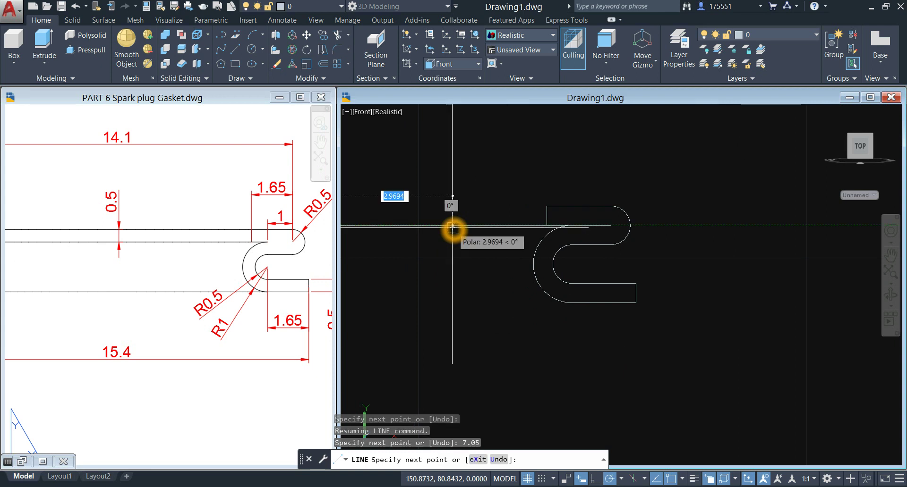
right_click(472, 190)
left_click(485, 196)
mouse_move(485, 197)
middle_mouse_down()
mouse_move(608, 189)
mouse_move(489, 239)
middle_mouse_up()
key("Escape")
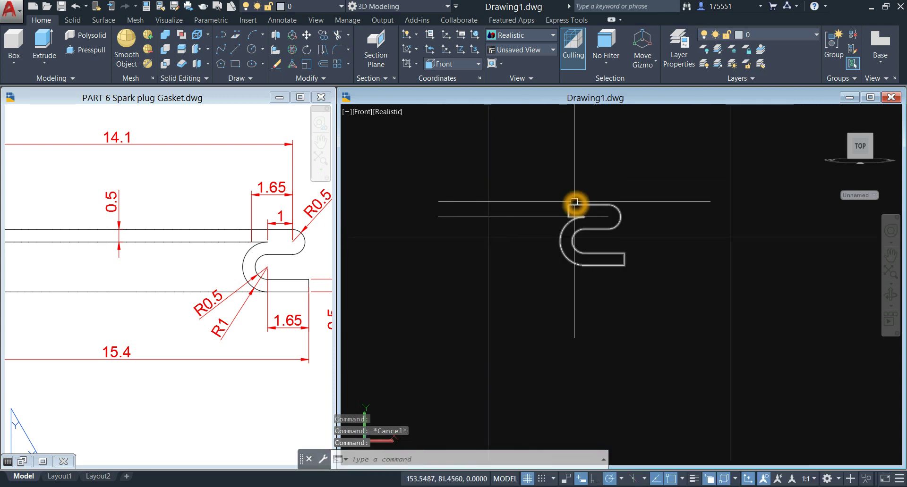
left_click(573, 205)
key("Escape")
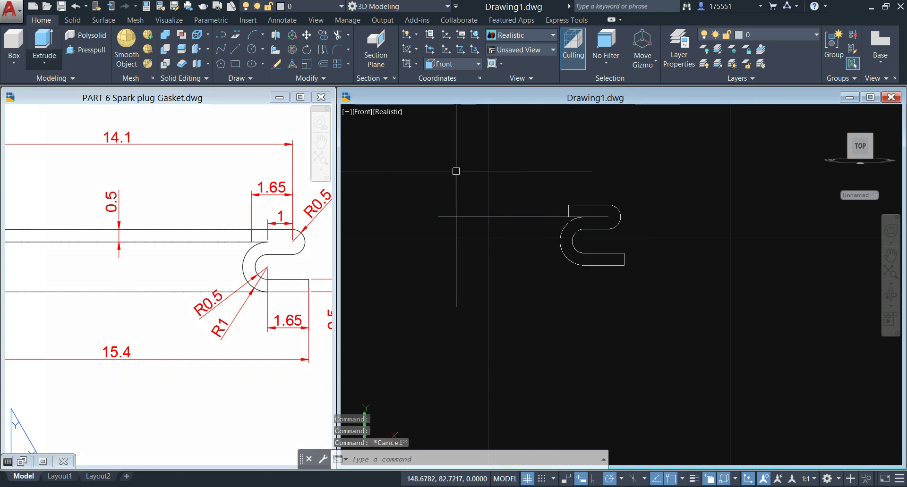
left_click(52, 67)
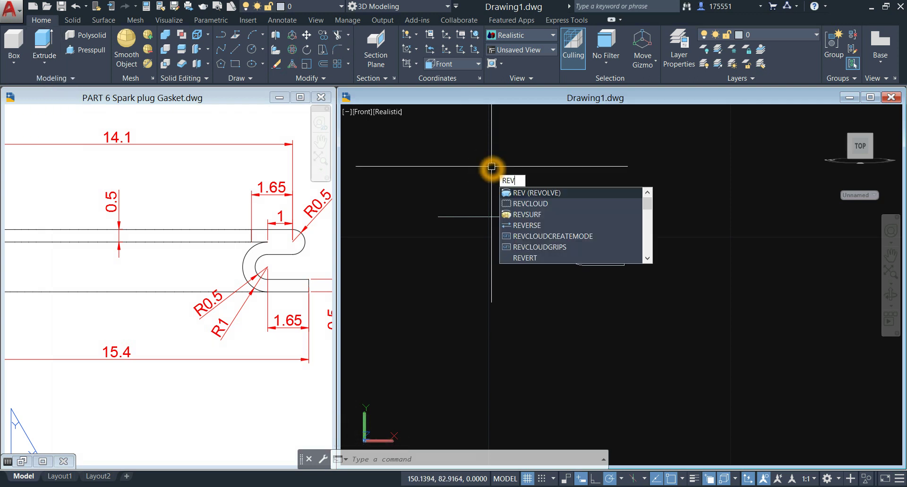
Start REVOLVE and select the folded S-shaped profile.
key("Return")
left_click(602, 207)
left_click(598, 159)
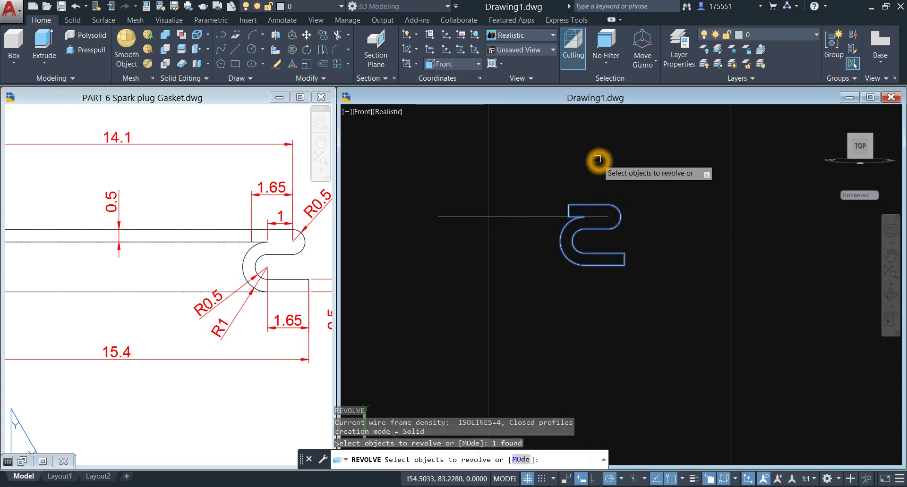
right_click(597, 160)
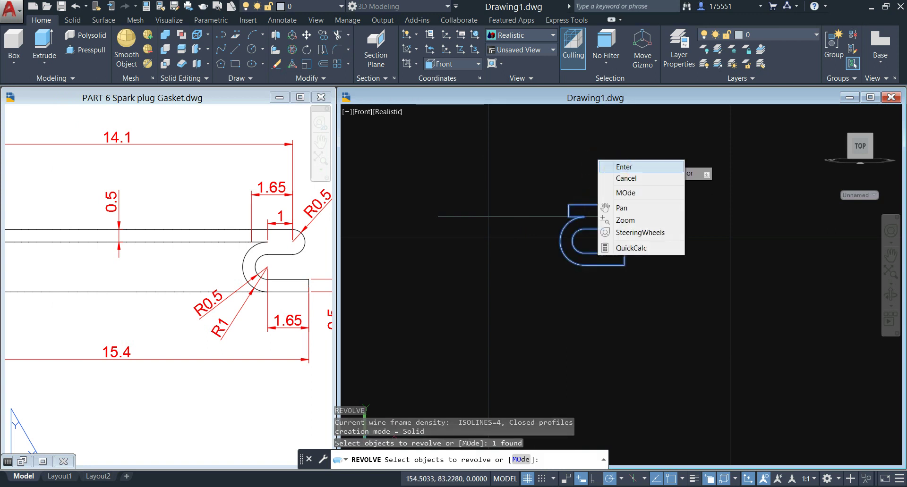
left_click(623, 167)
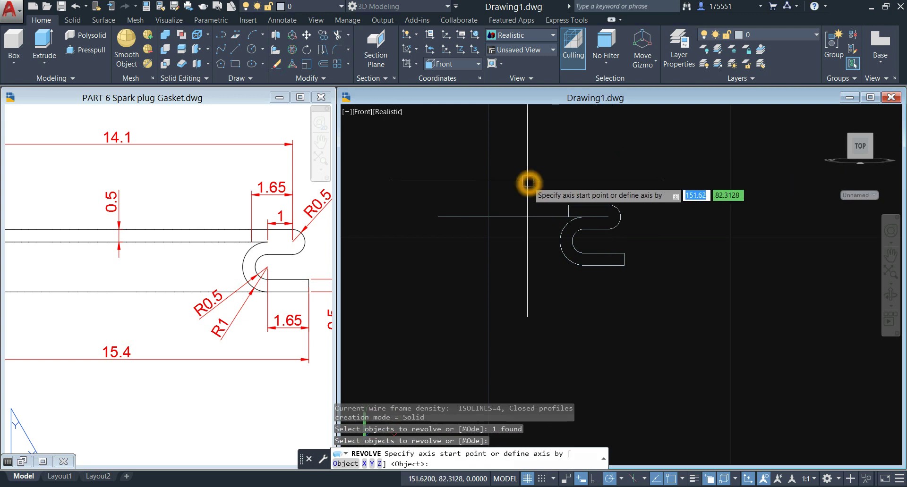
Revolve the profile 360° about a vertical axis through the line's left end.
left_click(437, 216)
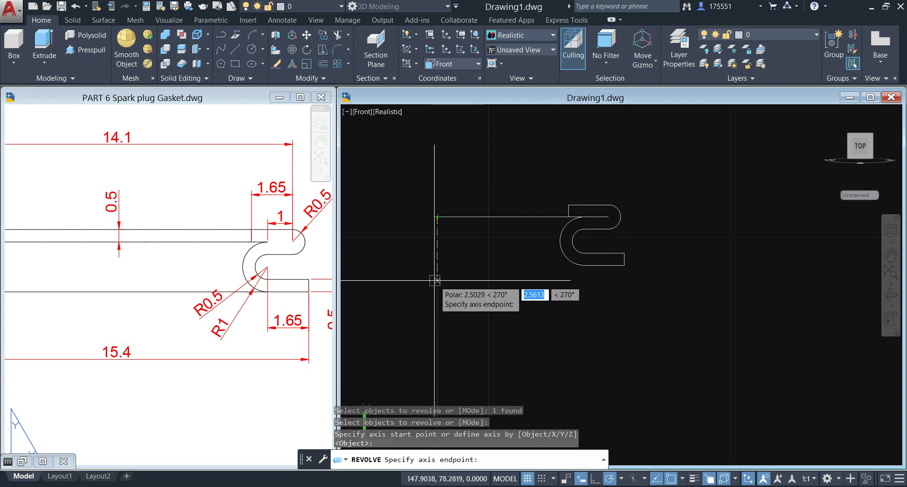
left_click(435, 322)
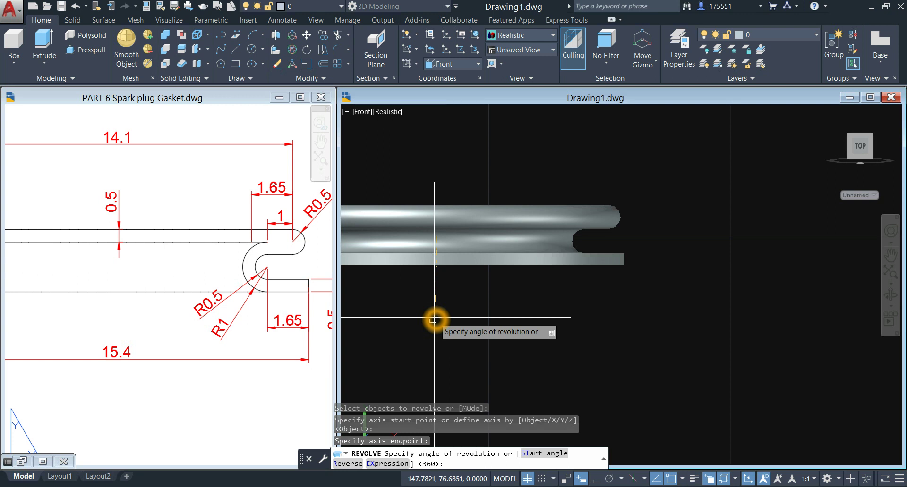
key("F10")
type("0")
key("Return")
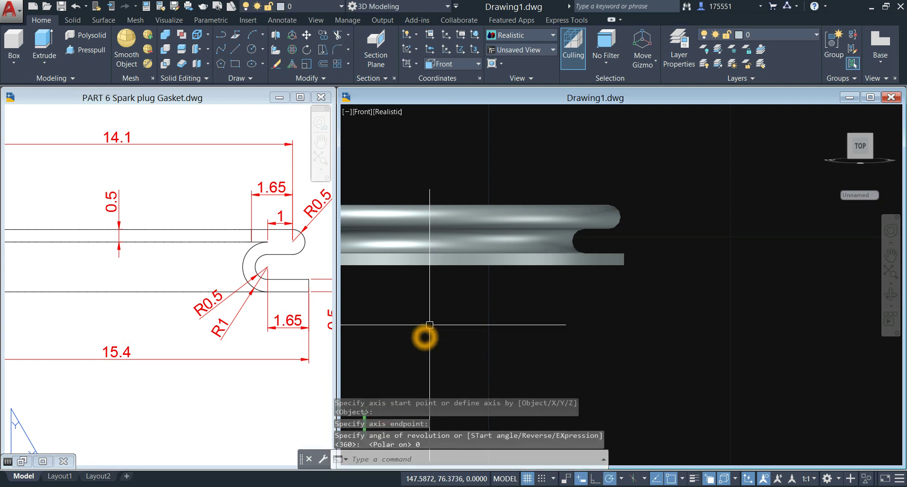
scroll(453, 307, "down", 4)
middle_click(458, 295)
middle_click(458, 295)
scroll(475, 308, "down", 2)
middle_click_drag(475, 307, 378, 448, "shift")
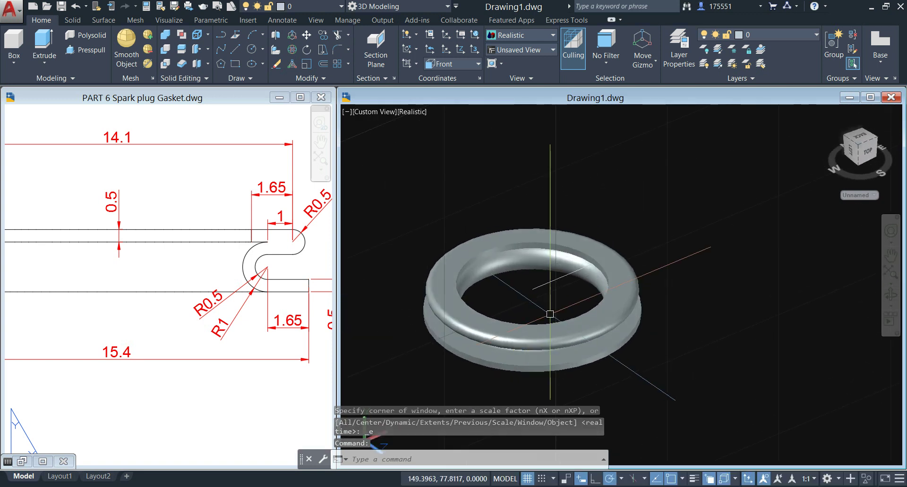
Erase the leftover construction line inside the ring and turn off the grid.
left_click(544, 282)
key("Delete")
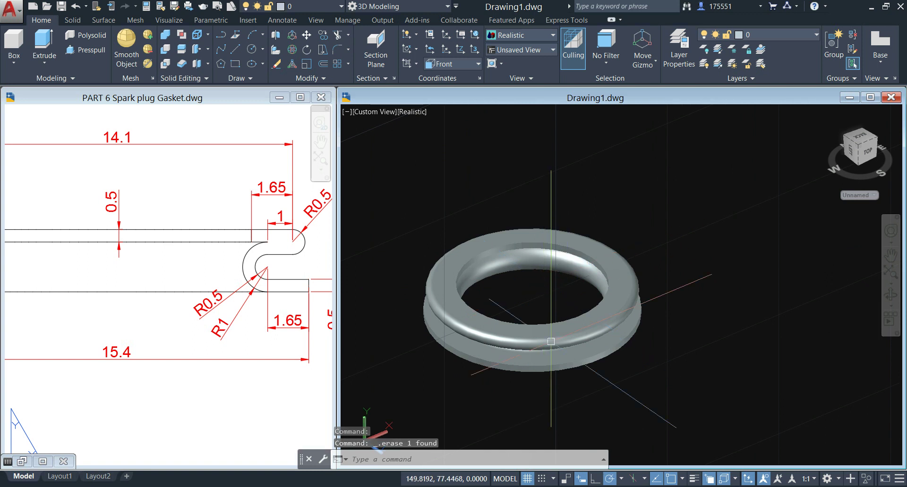
left_click(527, 478)
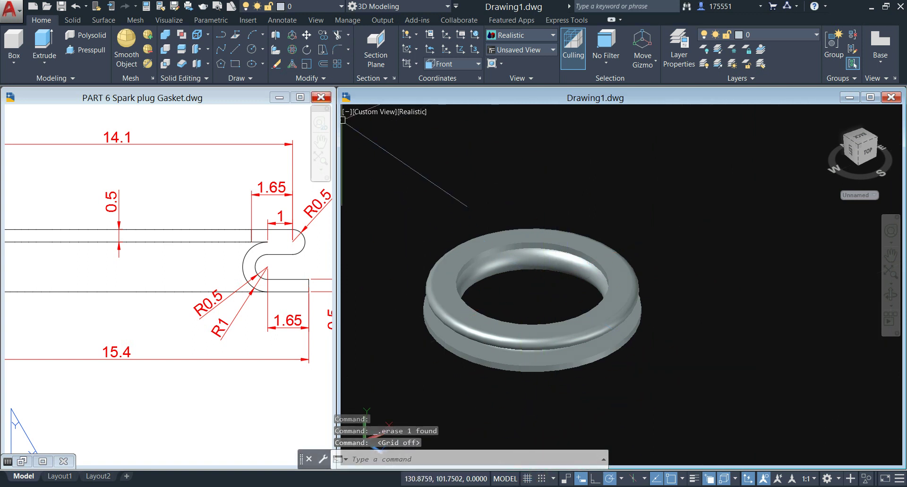
Minimise the PART 6 reference drawing and maximise Drawing1 to fill the workspace.
left_click(280, 98)
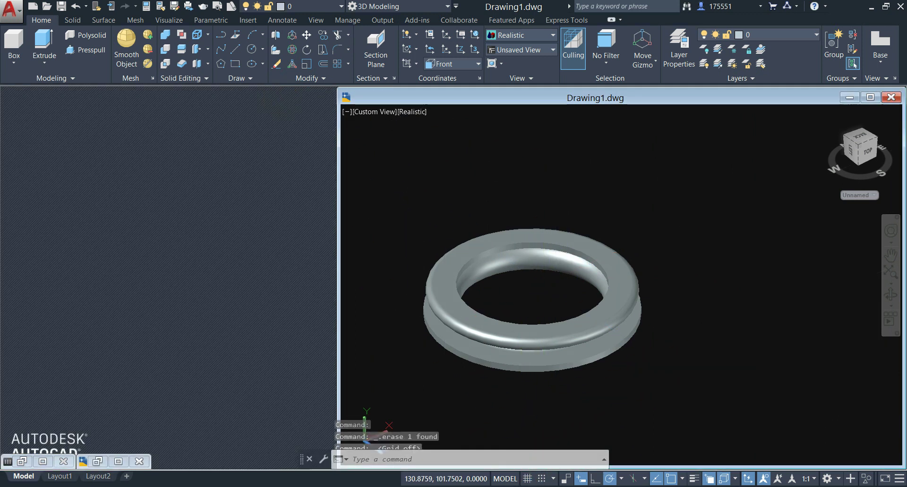
left_click(870, 97)
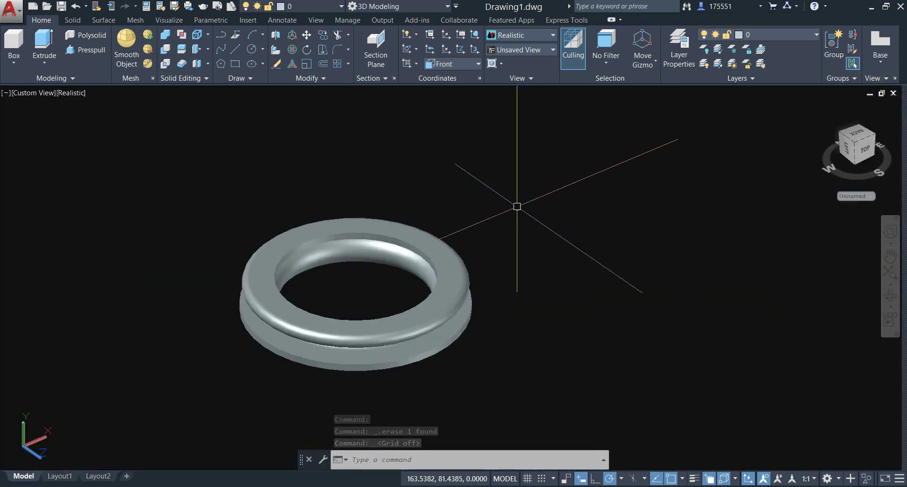
middle_click_drag(502, 233, 502, 274, "shift")
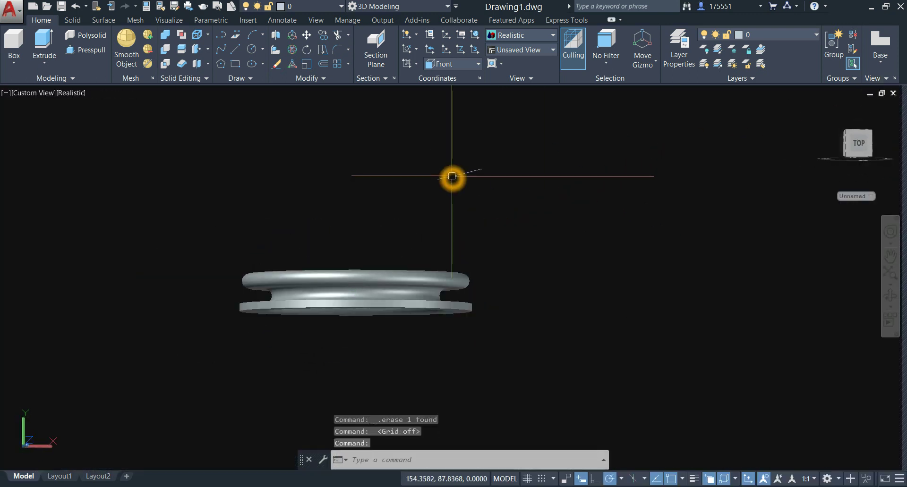
left_click_drag(453, 178, 515, 205)
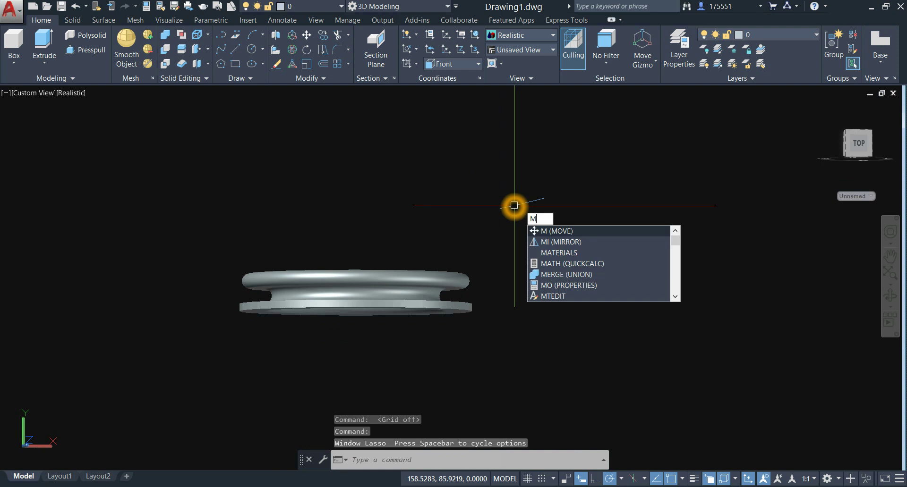
Open the Materials Browser and browse the Autodesk Library to Metal > Steel.
left_click(575, 255)
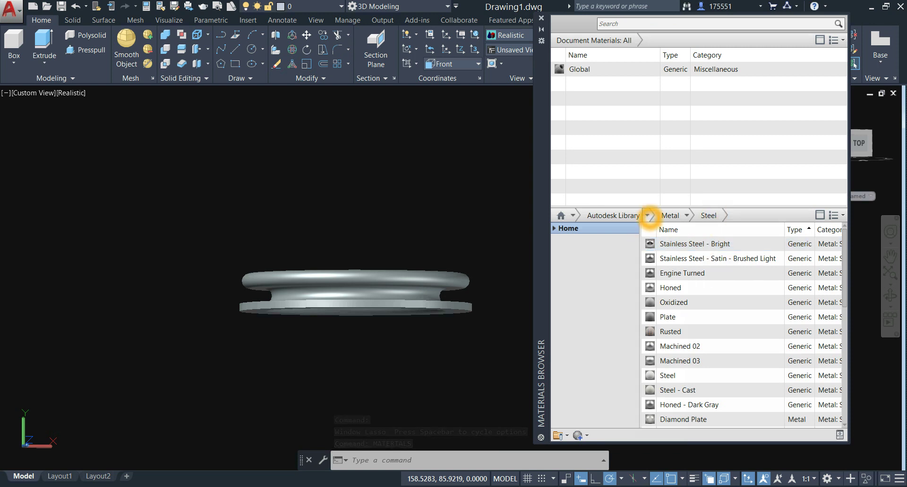
left_click(647, 215)
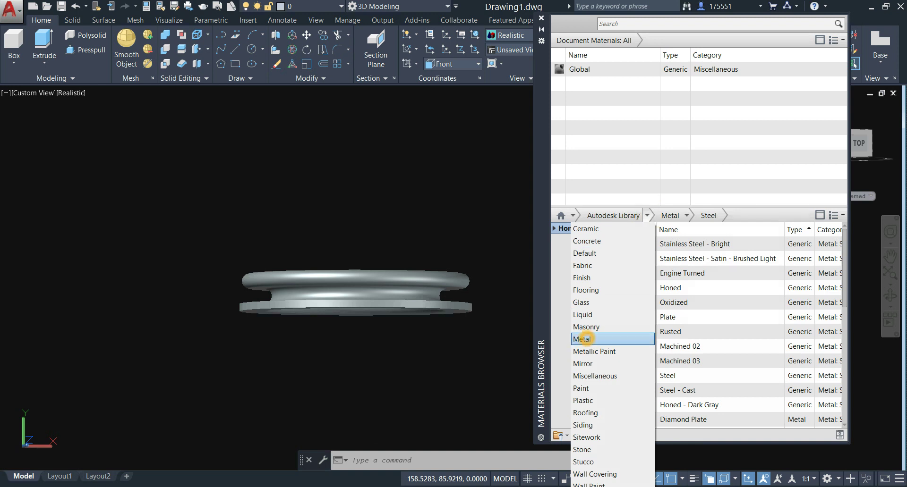
left_click(581, 339)
left_click(687, 216)
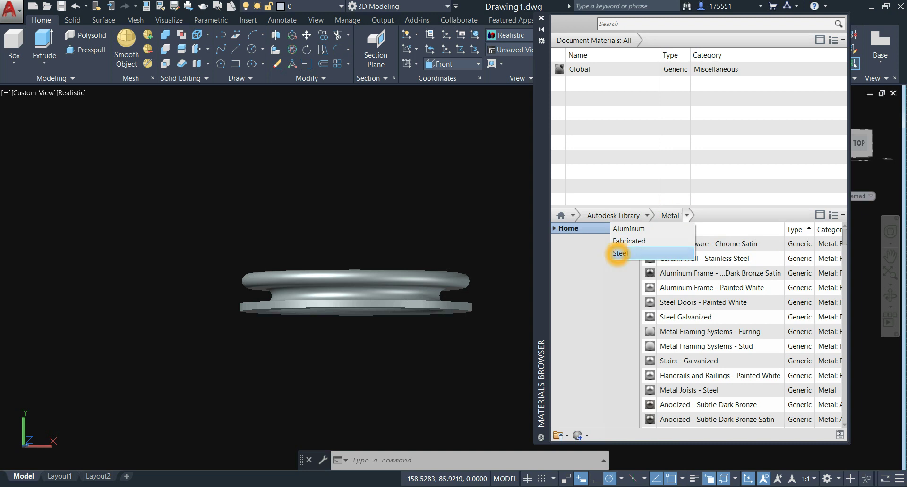
left_click(620, 254)
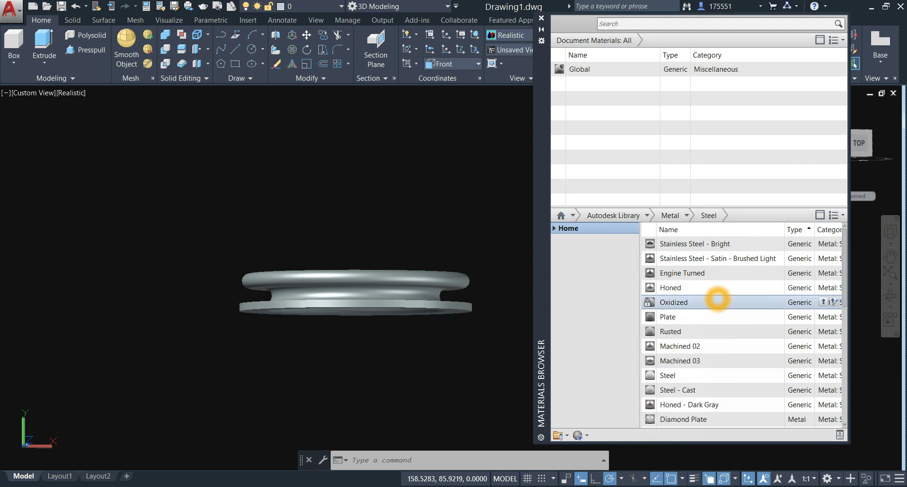
Add Honed to the document materials and drag Honed(1) onto the gasket solid.
double_click(786, 289)
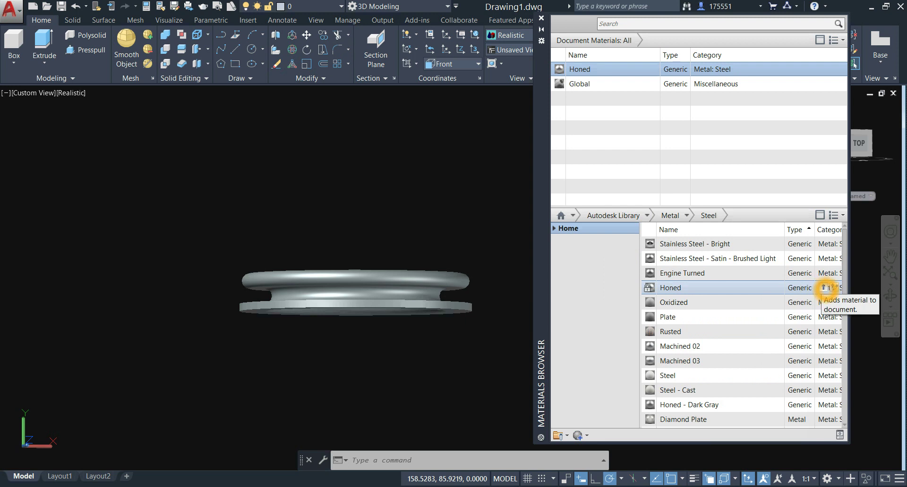
left_click(823, 288)
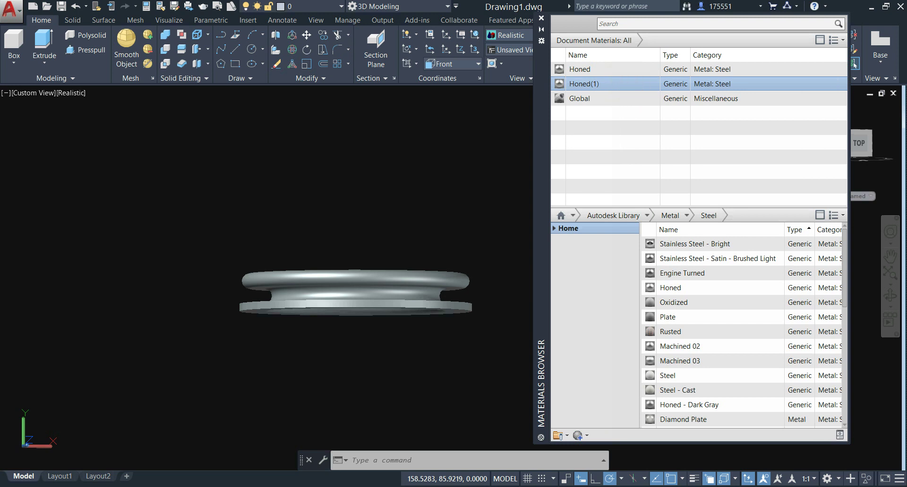
left_click_drag(454, 281, 458, 278)
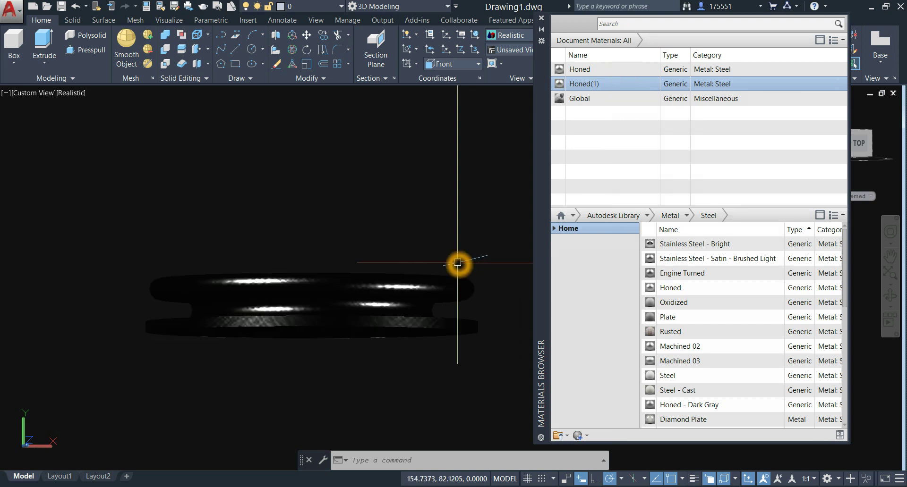
mouse_move(840, 84)
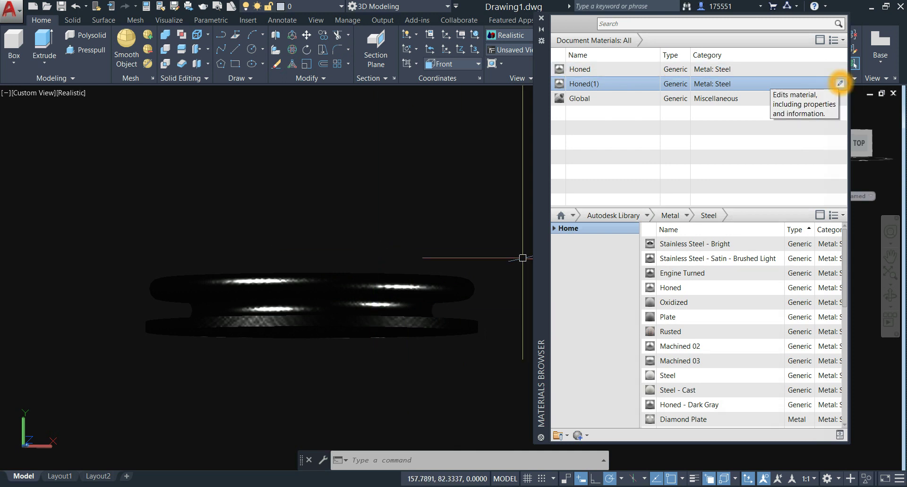
Set Honed(1)'s image texture to sample size 4 and brightness 77, and image fade 69.
left_click(840, 83)
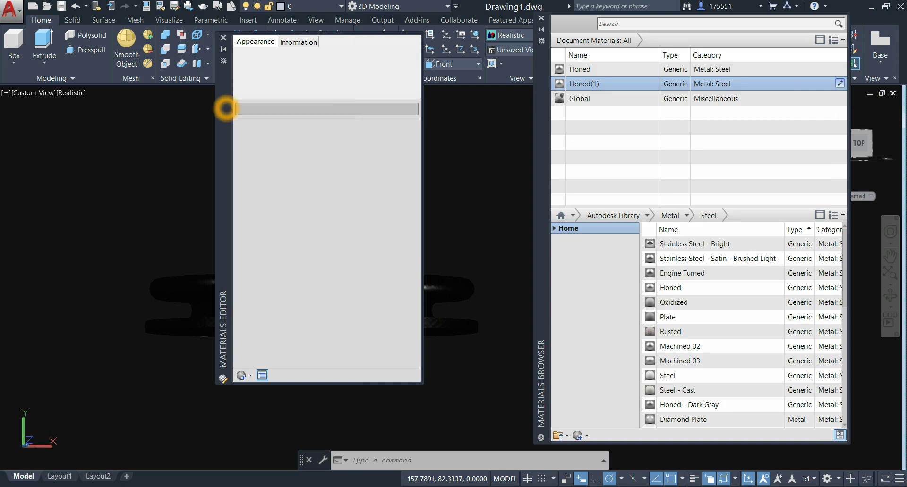
left_click(230, 124)
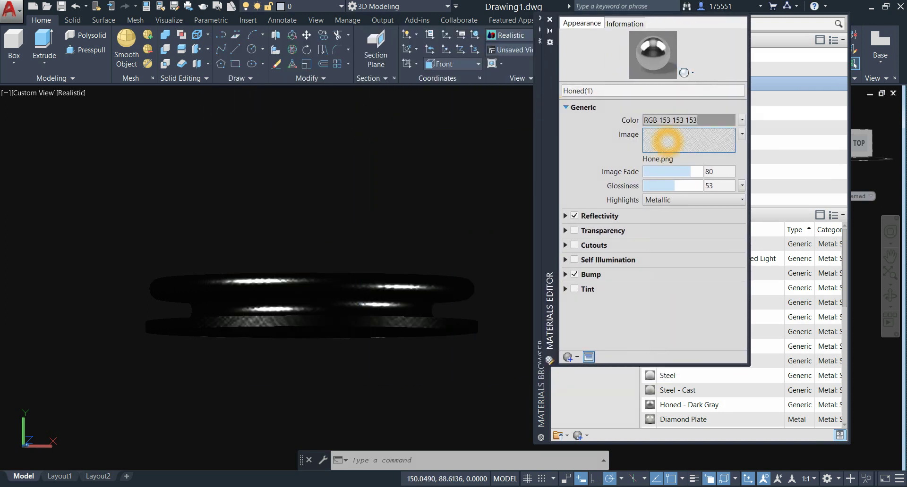
left_click(668, 142)
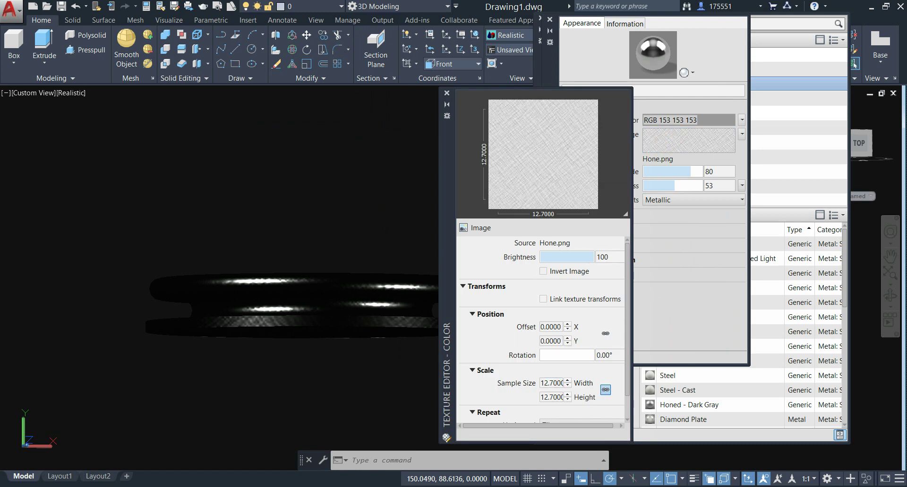
left_click(545, 384)
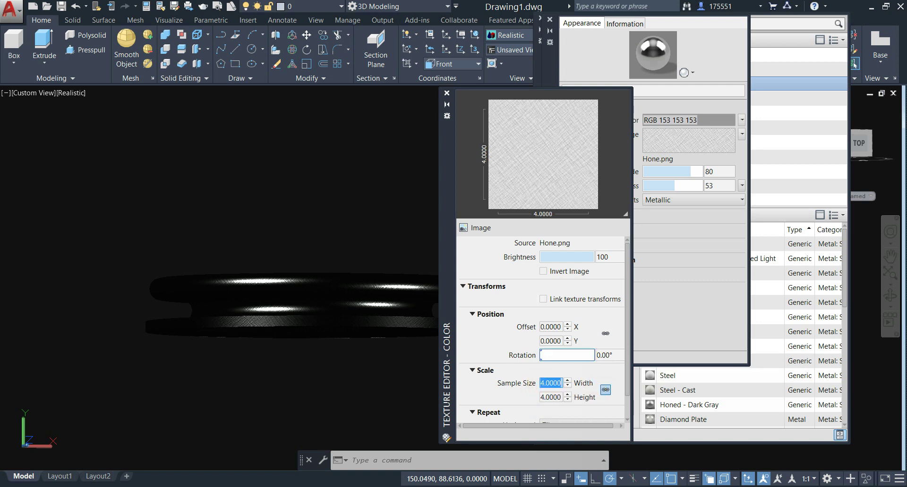
left_click(375, 168)
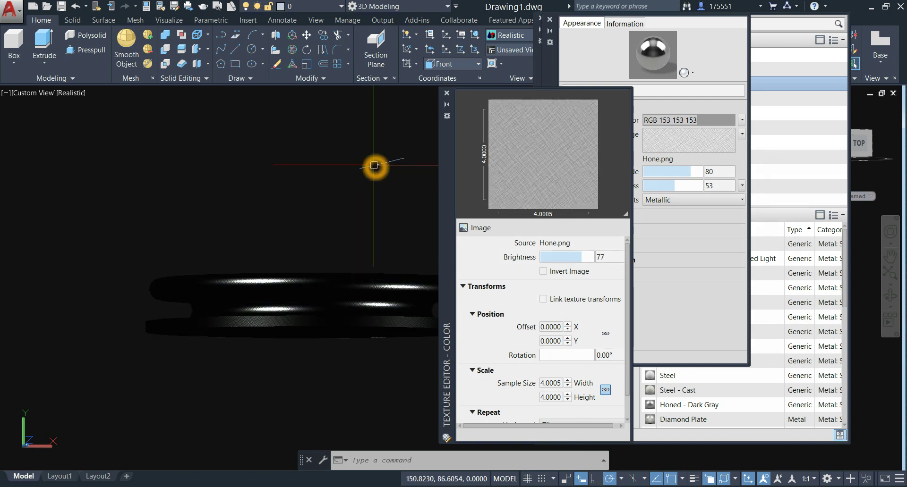
left_click(448, 93)
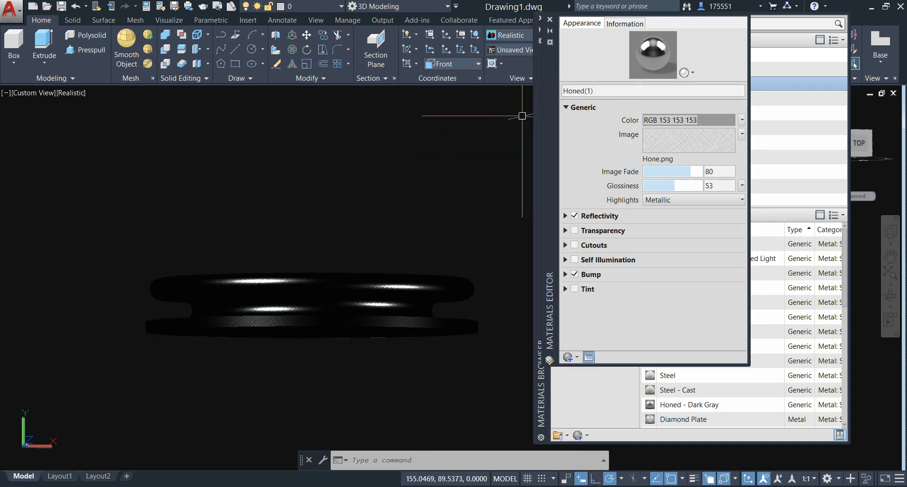
left_click_drag(691, 171, 684, 172)
Lower Honed(1)'s glossiness, set its colour to RGB 232 221 141, and fade the image to 0.
left_click(661, 186)
left_click(697, 124)
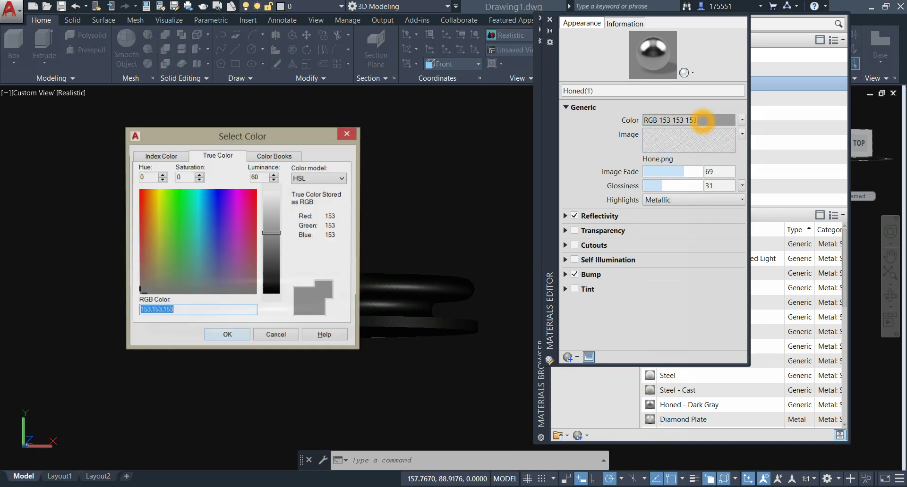
left_click_drag(246, 136, 679, 114)
left_click(584, 229)
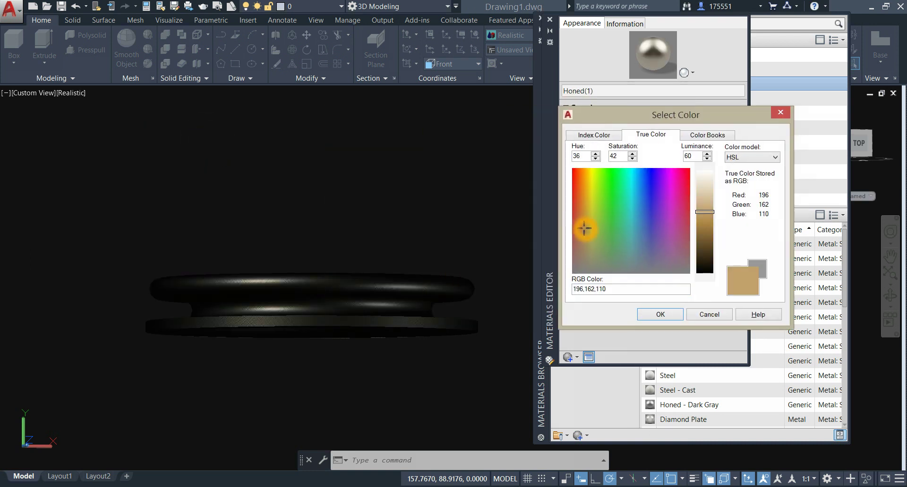
left_click(586, 208)
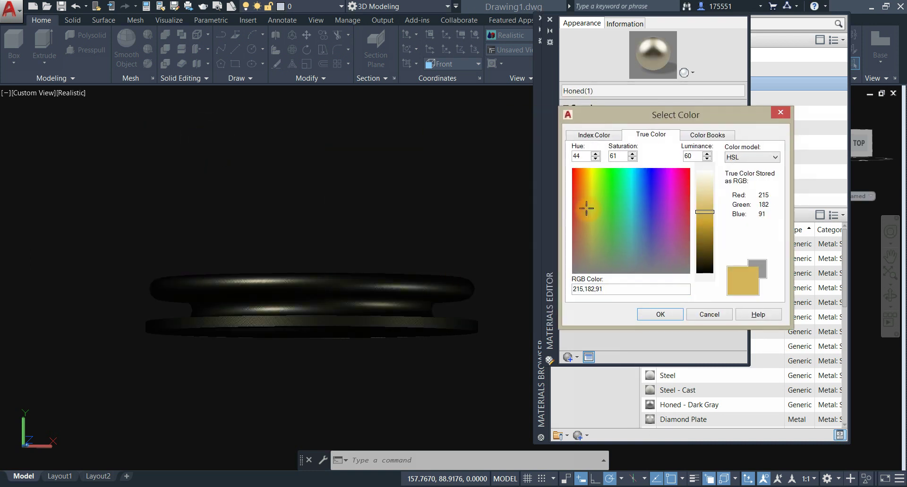
left_click(704, 198)
left_click(660, 314)
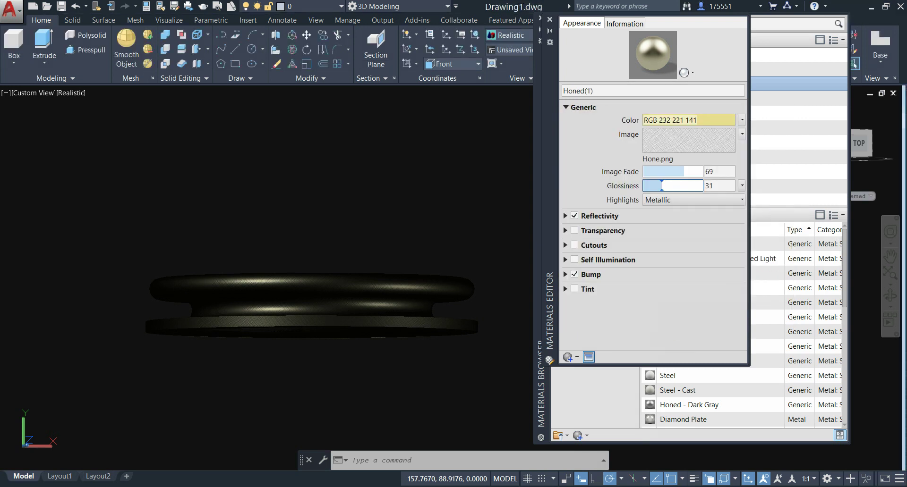
left_click_drag(683, 172, 642, 172)
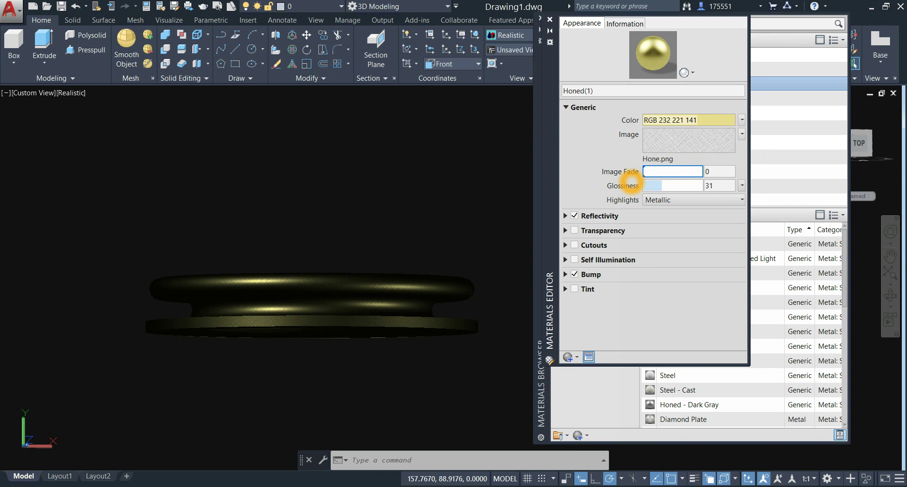
left_click(549, 19)
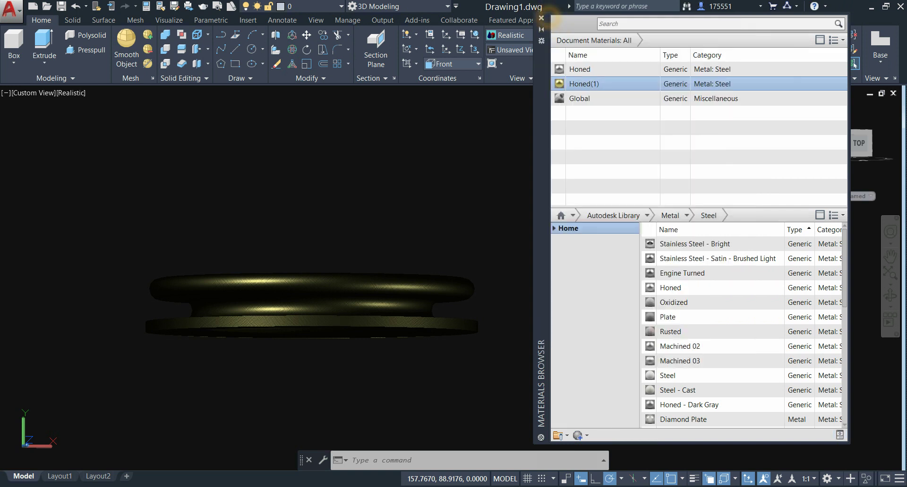
Close the Materials Browser and lower the lighting exposure to 6.70.
middle_click_drag(449, 152, 431, 188, "shift")
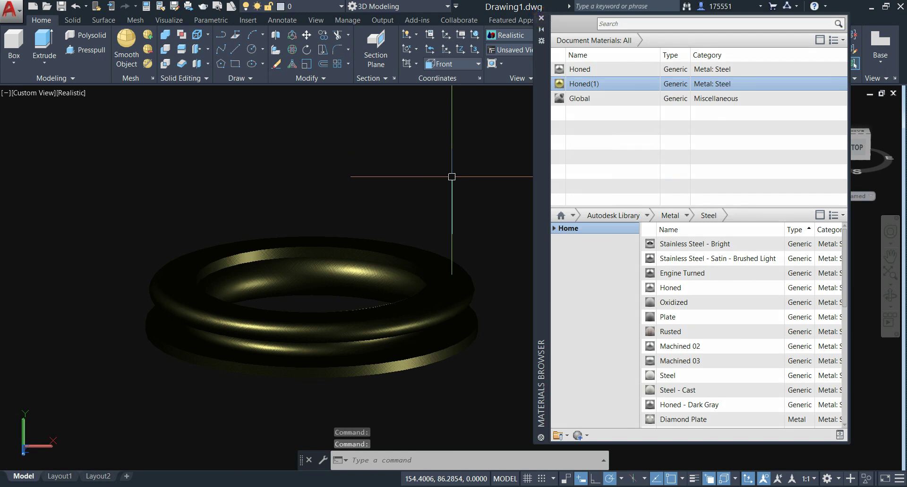
left_click(541, 18)
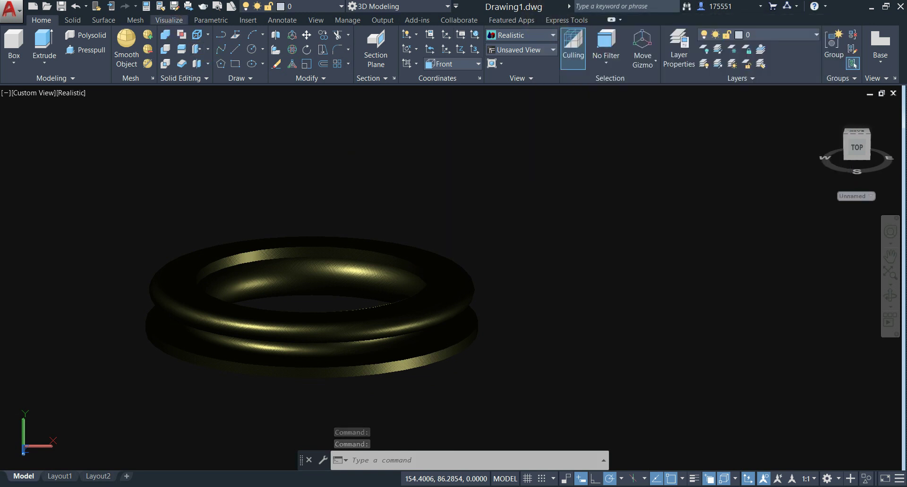
left_click(169, 19)
left_click(460, 78)
left_click(460, 106)
left_click(457, 106)
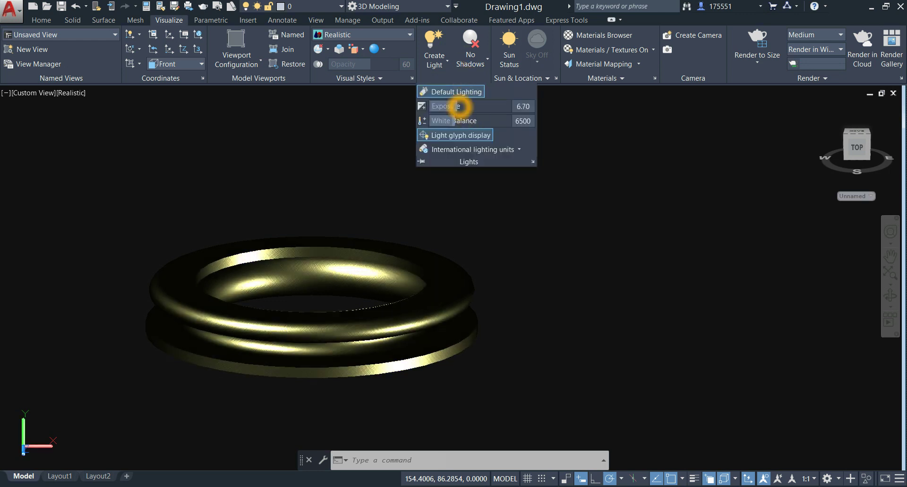
Warm the white balance to 8013 and orbit the gold ring to an oblique top view.
left_click(455, 121)
left_click(468, 118)
middle_click_drag(472, 205, 556, 198, "shift")
middle_click(550, 186)
middle_click(539, 188)
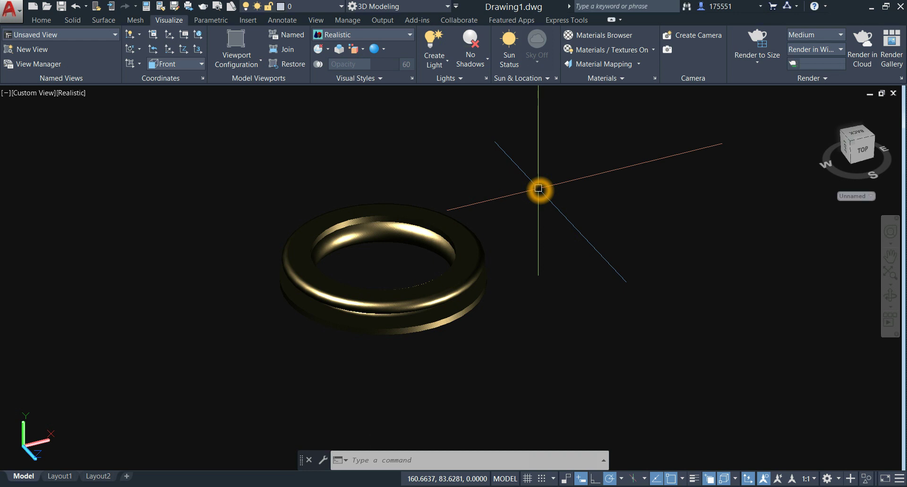
middle_click(547, 200)
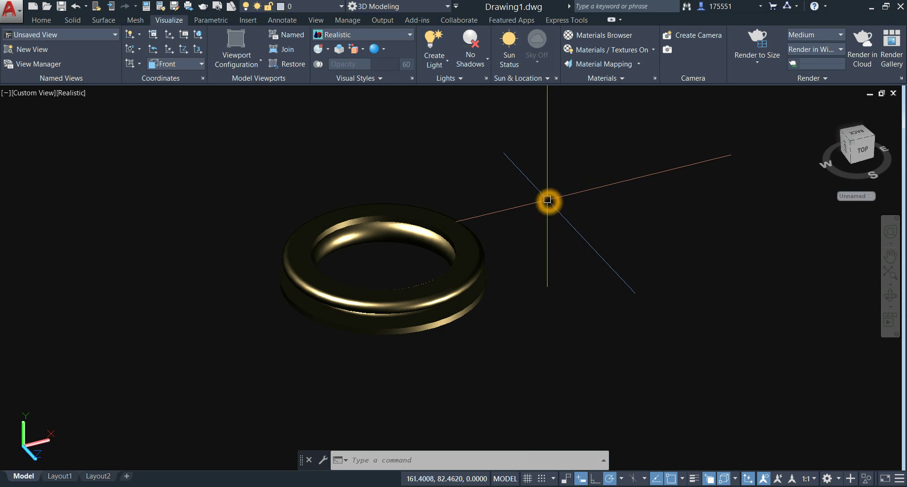